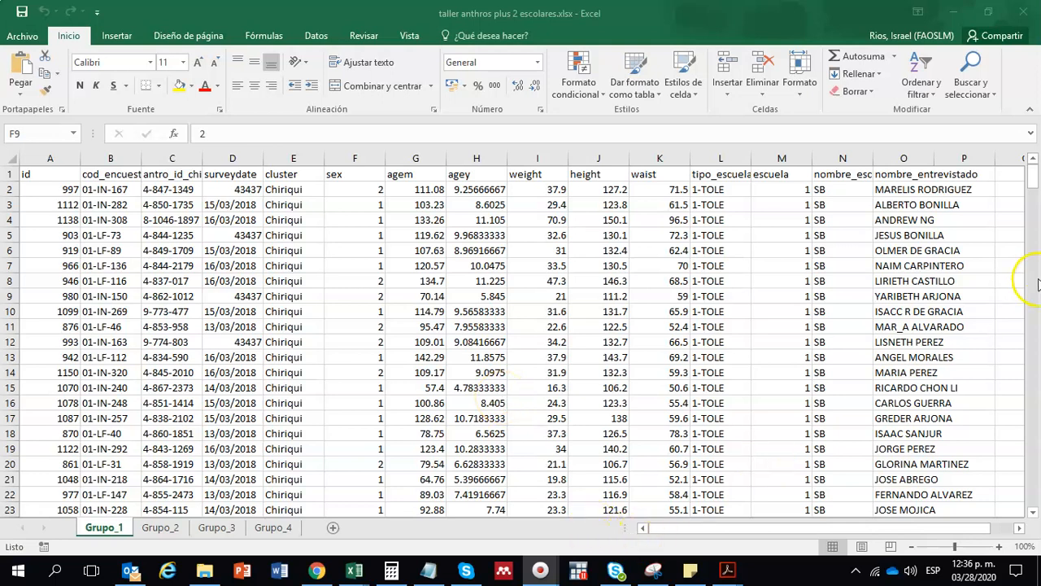
- Examine the Grupo_1 sheet's variable columns and child records from the header row down to the last record
click(1037, 171)
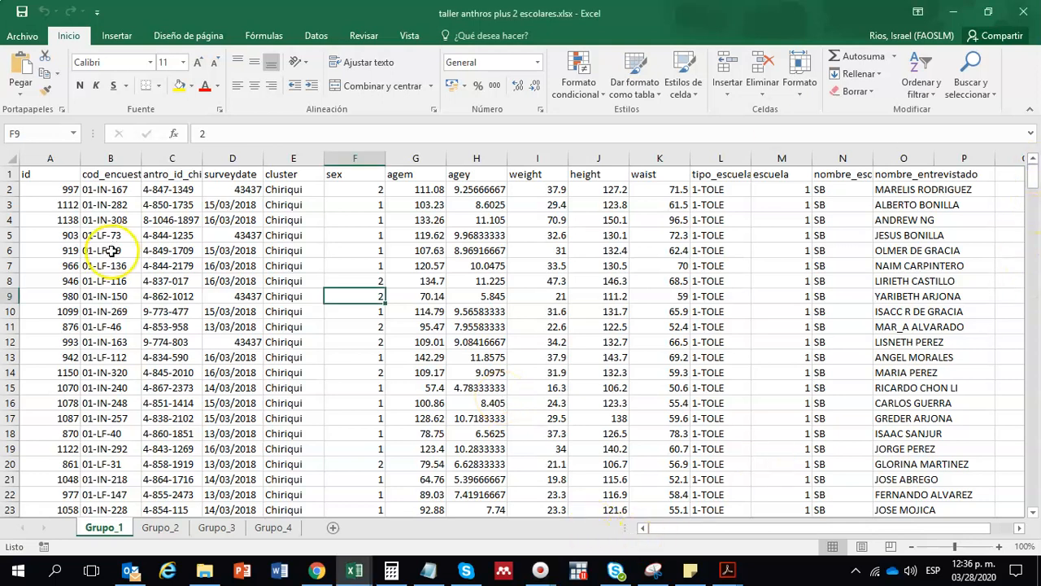
drag(41, 158, 818, 174)
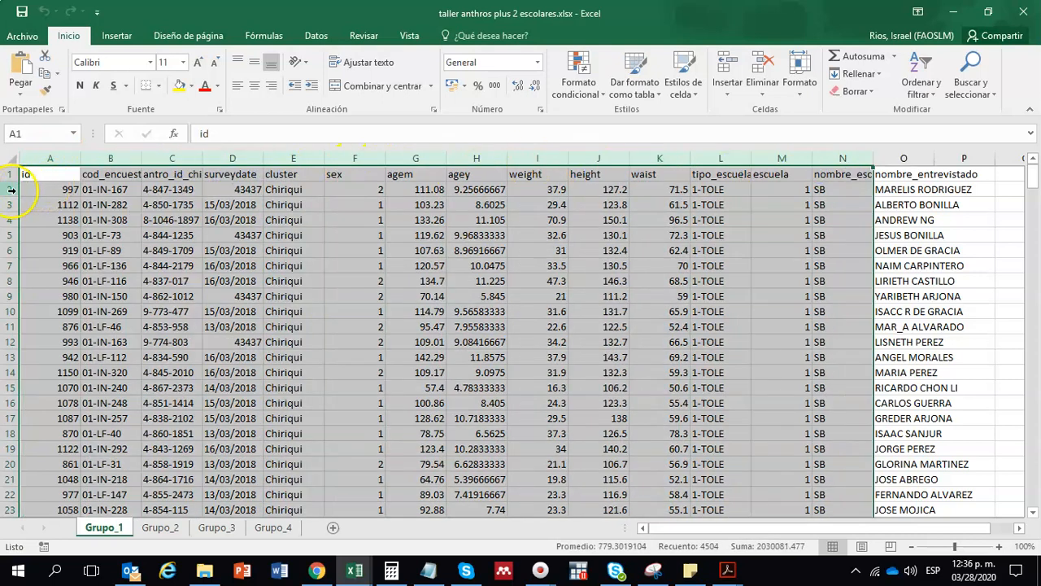
click(8, 189)
drag(9, 193, 14, 511)
click(932, 235)
drag(1033, 181, 1034, 508)
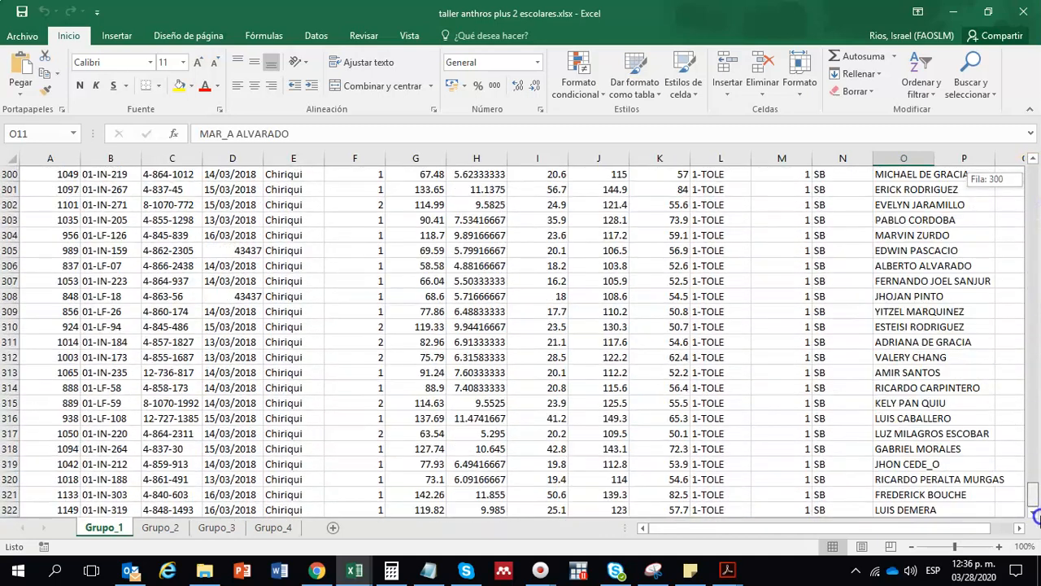
click(1034, 512)
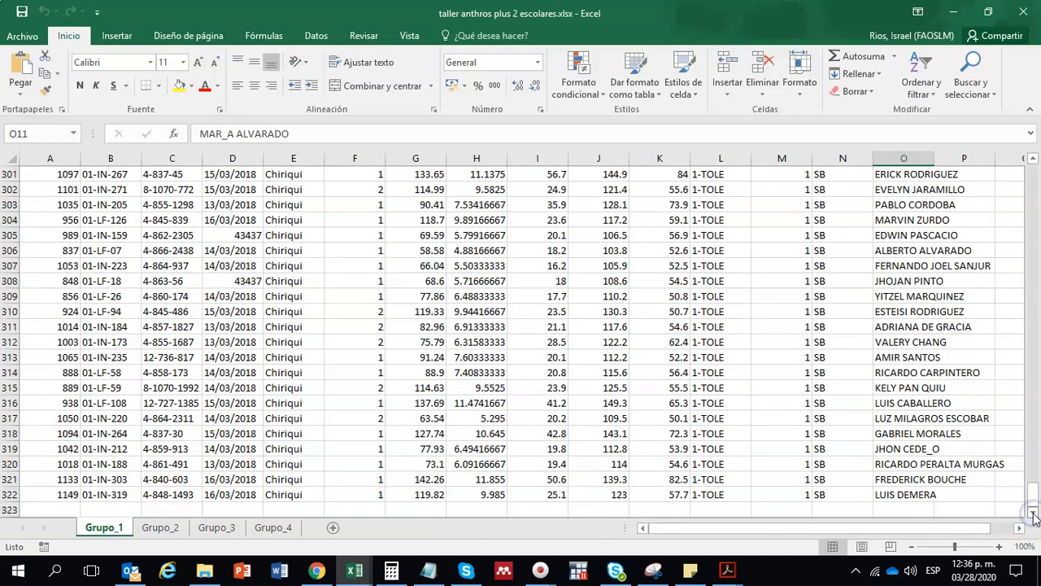
click(11, 494)
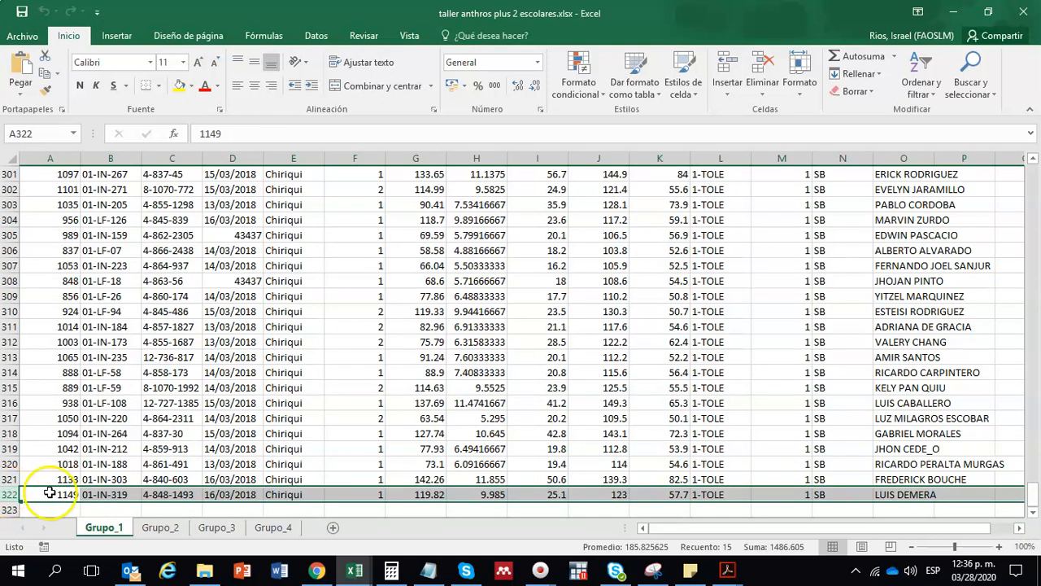
drag(1031, 488, 1029, 146)
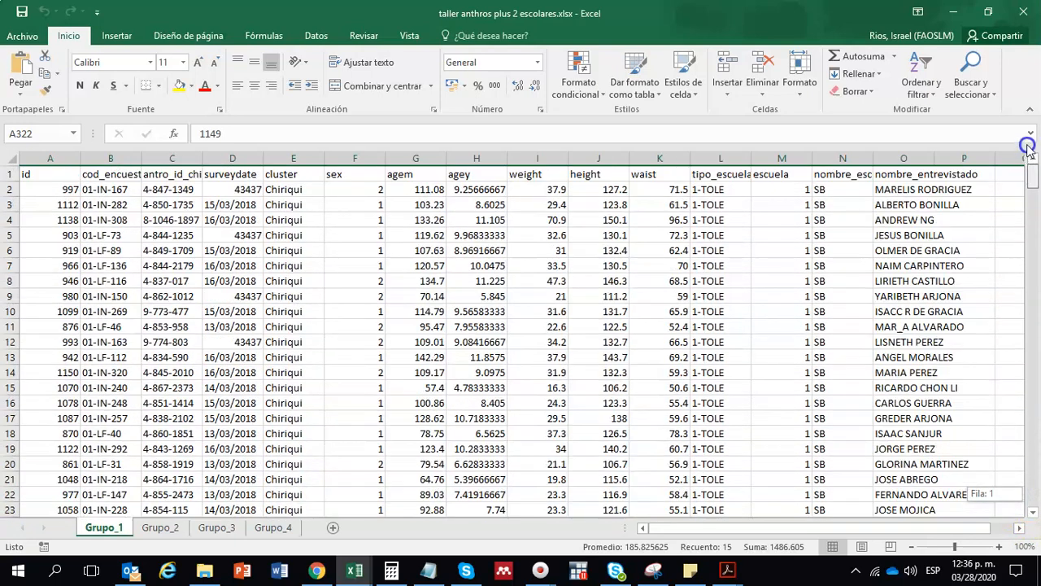
- Add filters to the header row of the Grupo_1 sheet and freeze the top row
click(10, 174)
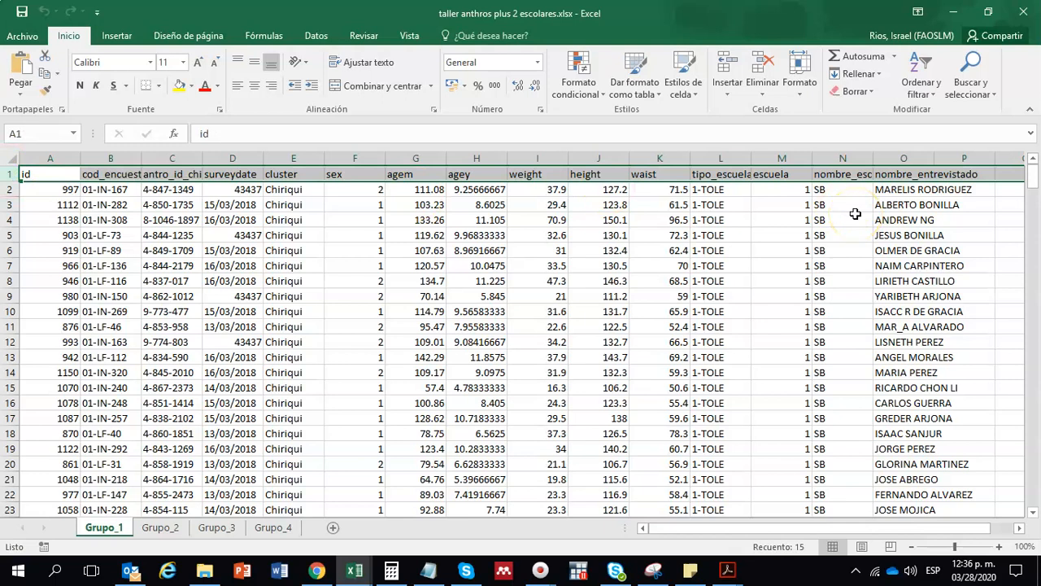
click(928, 85)
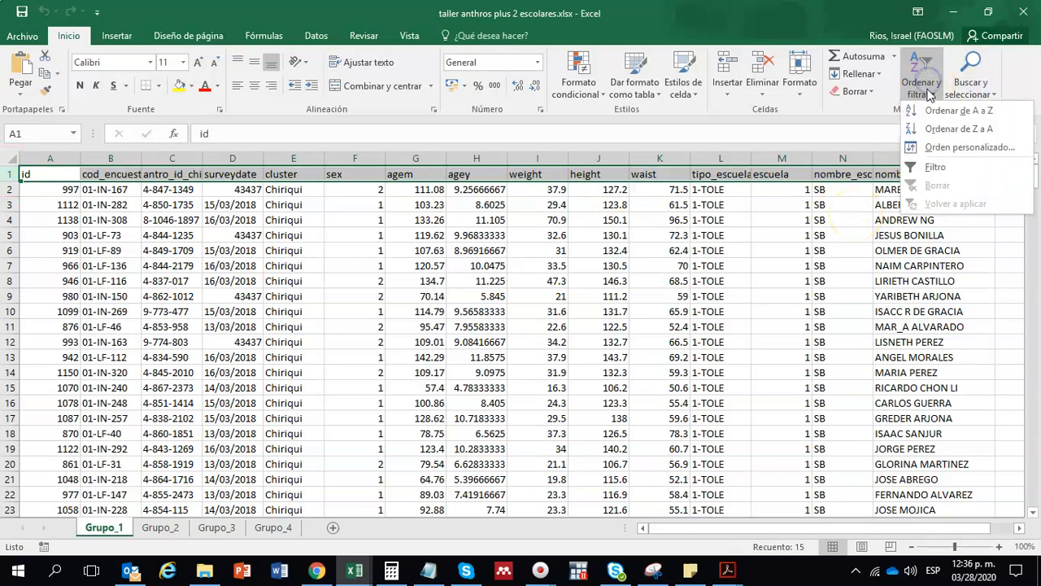
click(920, 167)
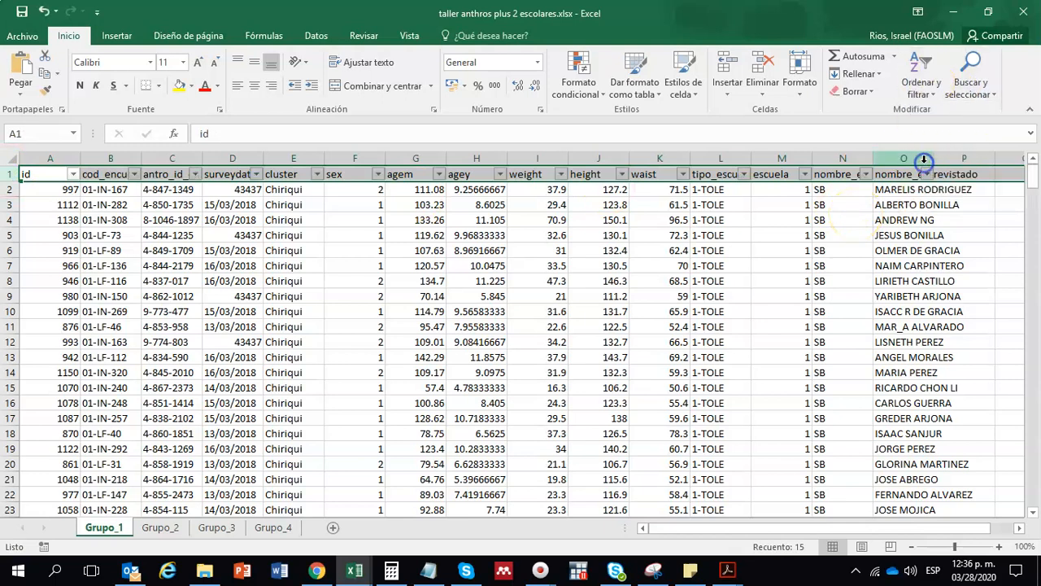
click(404, 35)
click(612, 79)
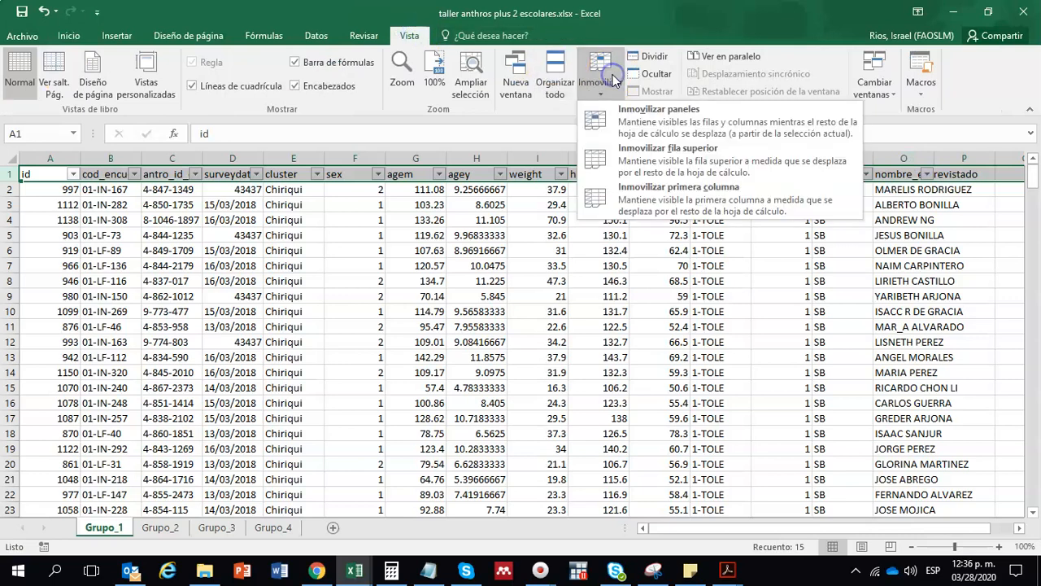
click(609, 154)
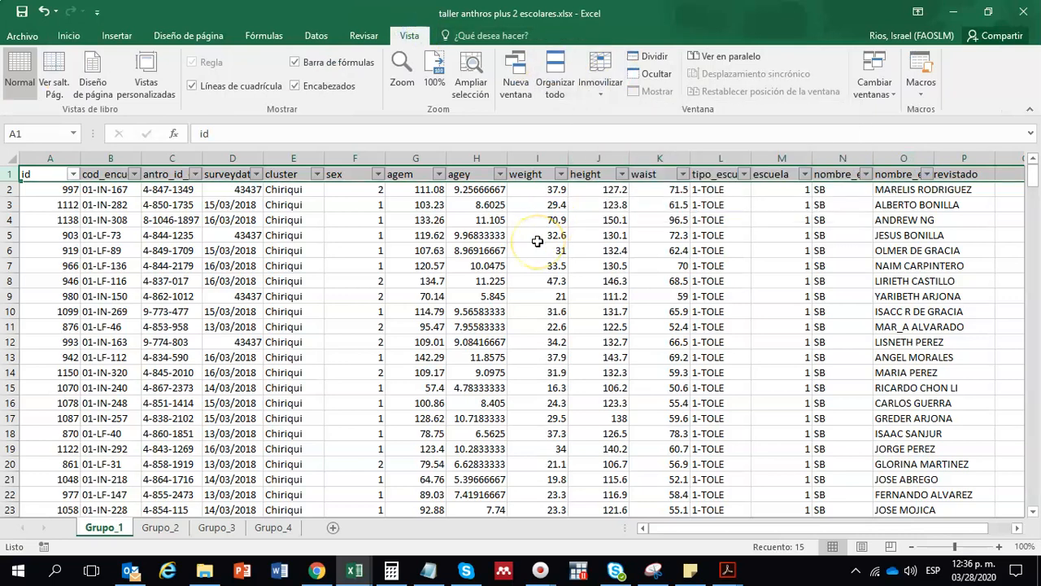
click(415, 306)
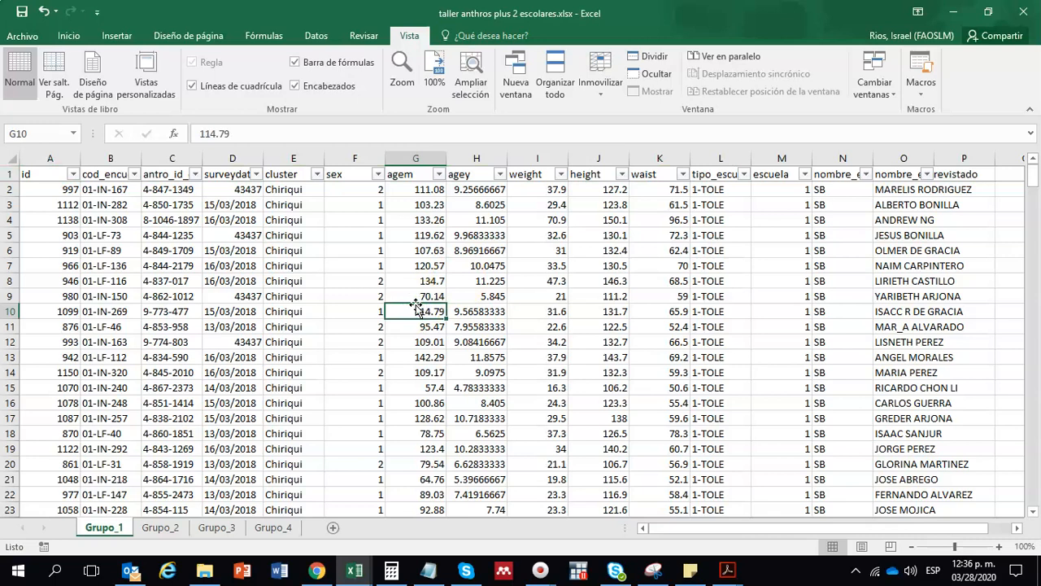
click(583, 572)
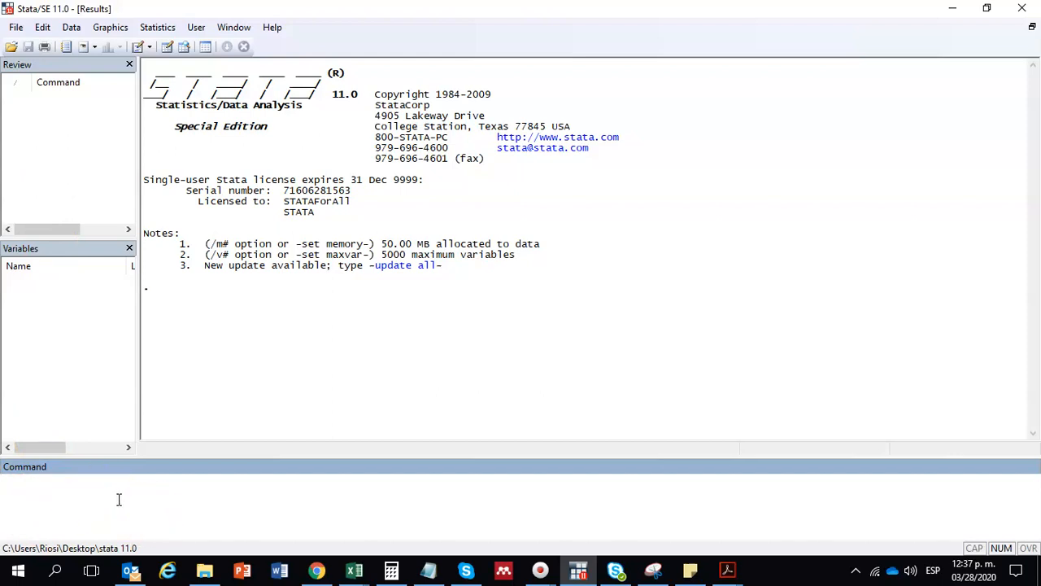
mouse_move(353, 570)
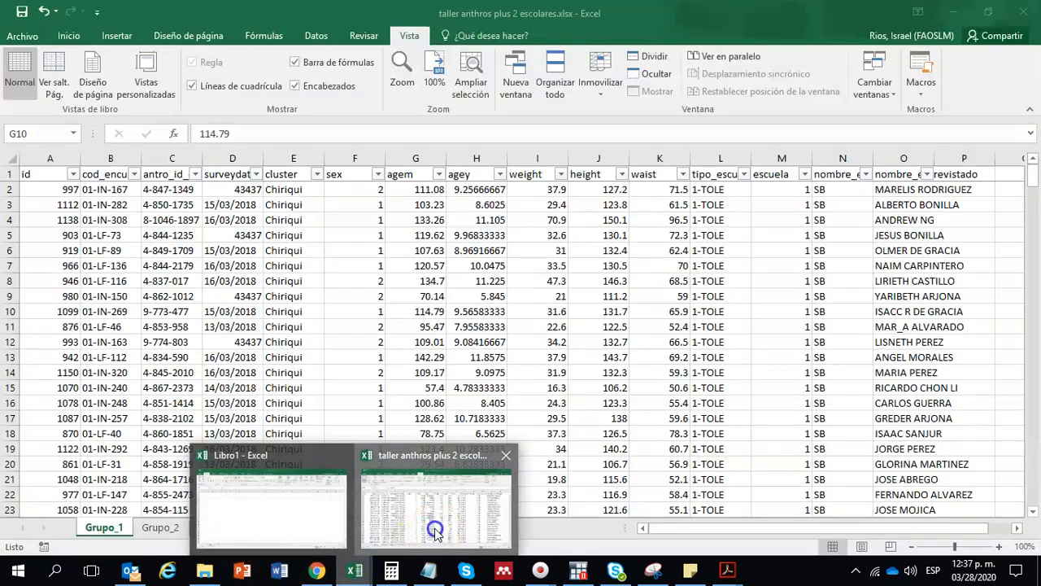
click(435, 531)
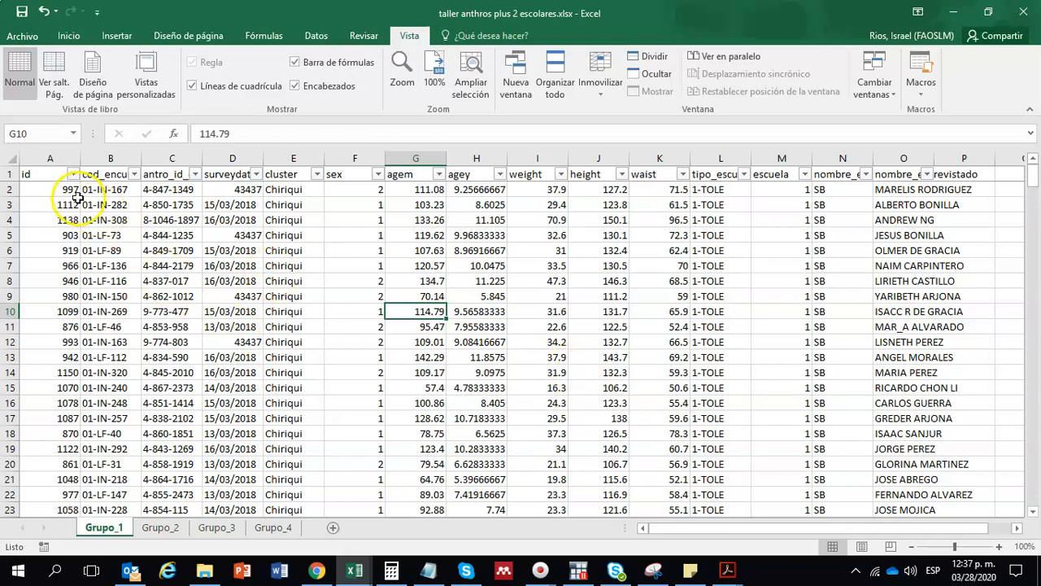
- Copy the whole Grupo_1 table, A1:P322, and paste it into Stata's empty Data Editor, treating the first row as variable names
drag(42, 175, 613, 442)
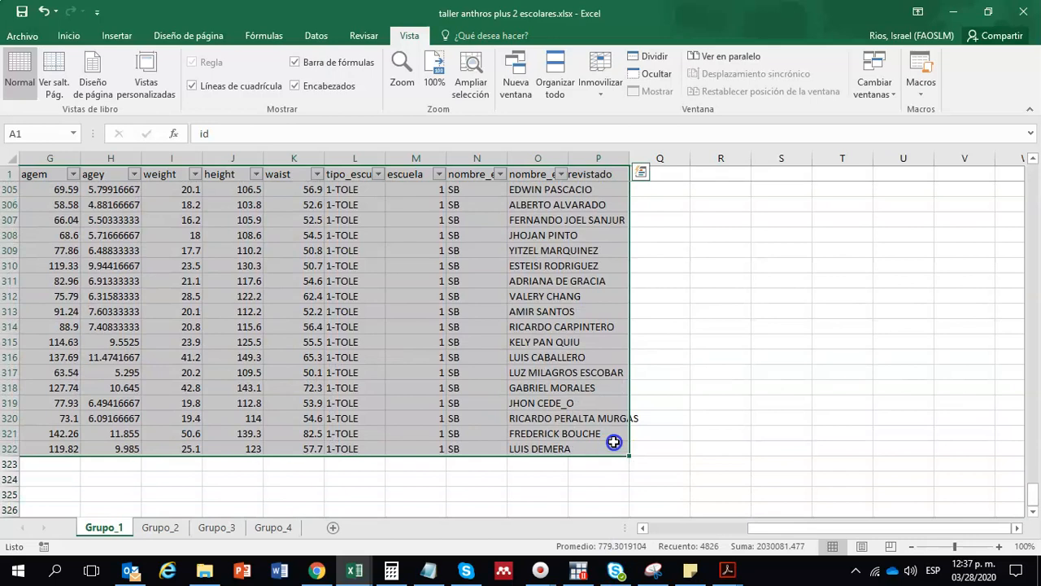
key(ctrl+c)
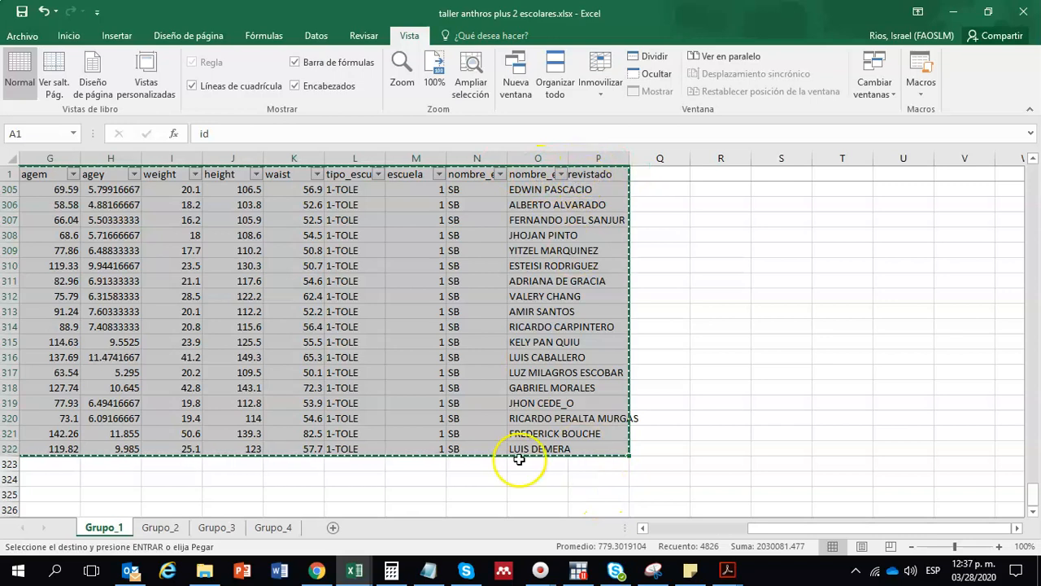
click(579, 571)
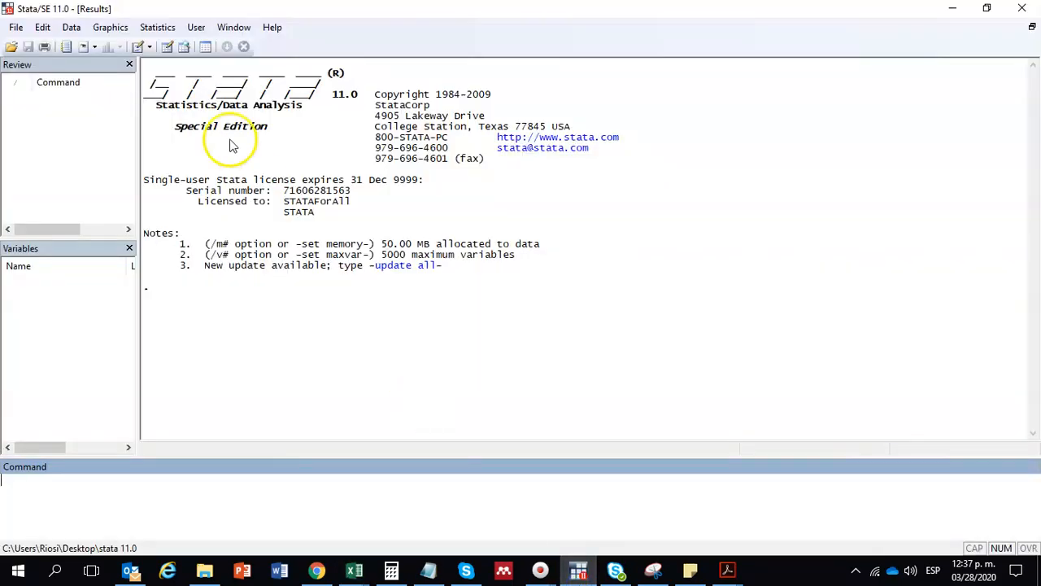
click(168, 47)
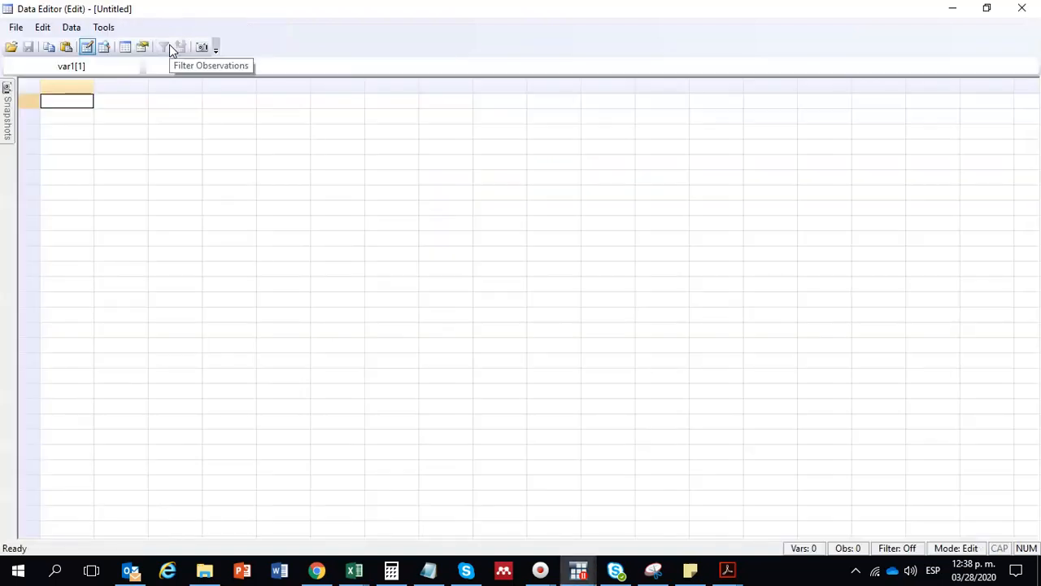
click(69, 102)
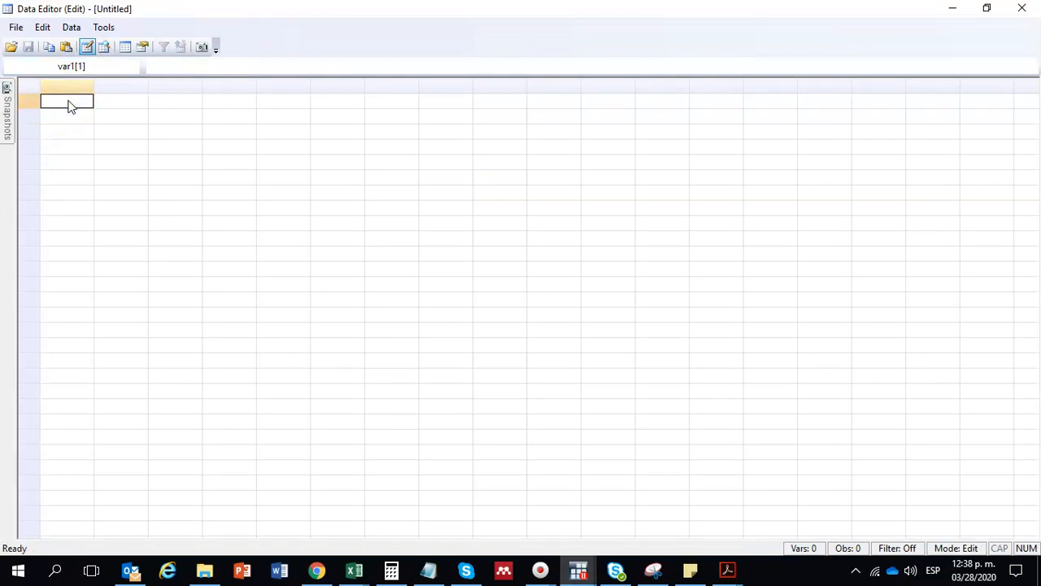
key(ctrl+v)
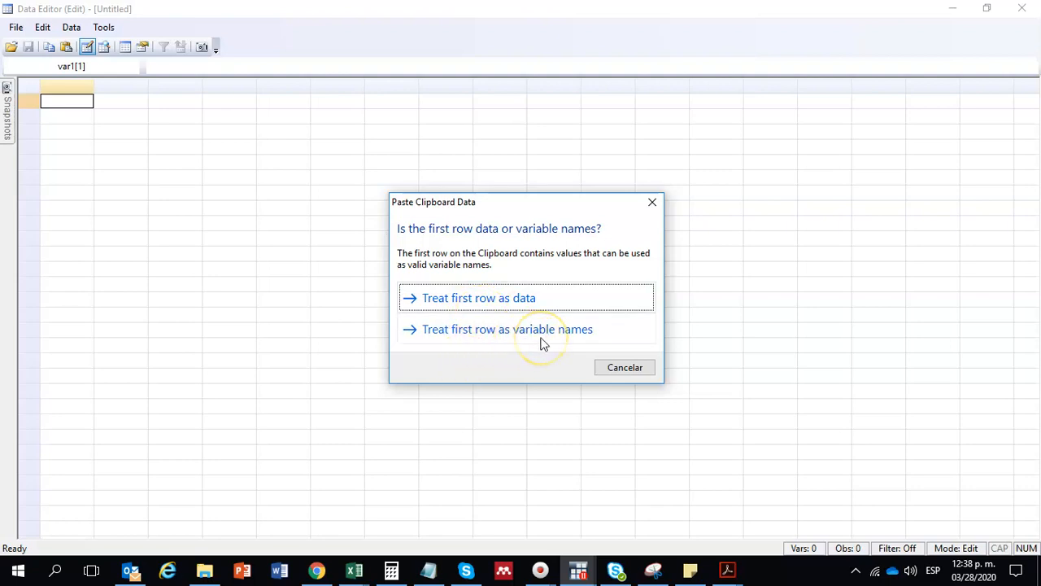
click(496, 337)
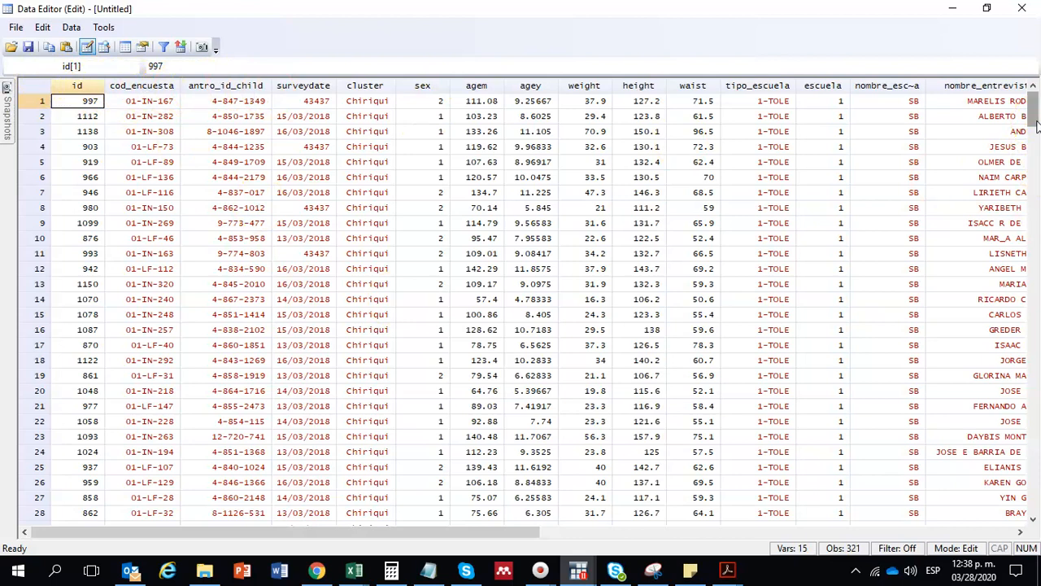
- Review the pasted columns in the Data Editor, then check the variable list in the main Stata window
click(91, 106)
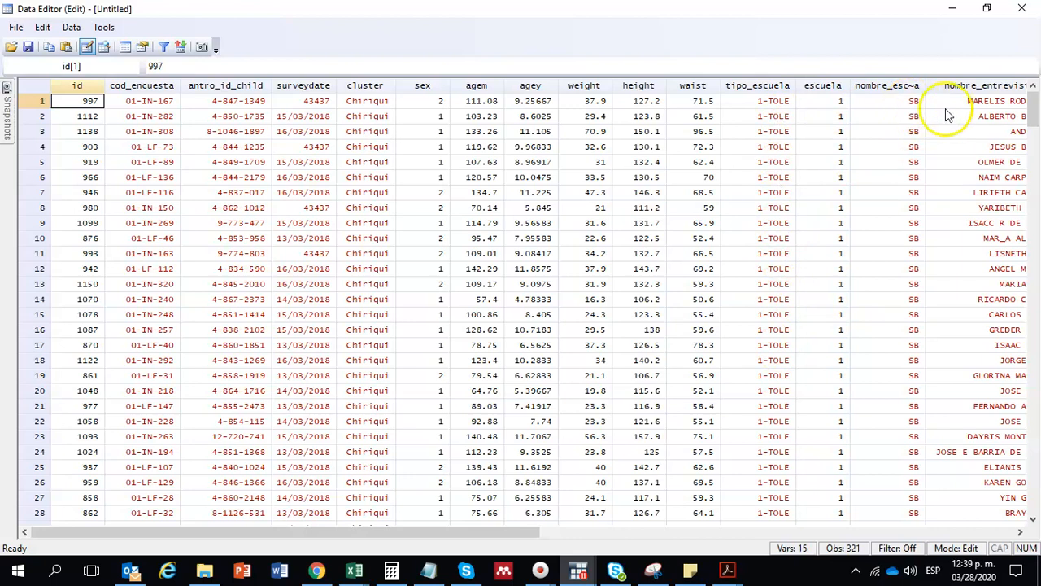
drag(527, 542, 629, 535)
drag(558, 530, 106, 553)
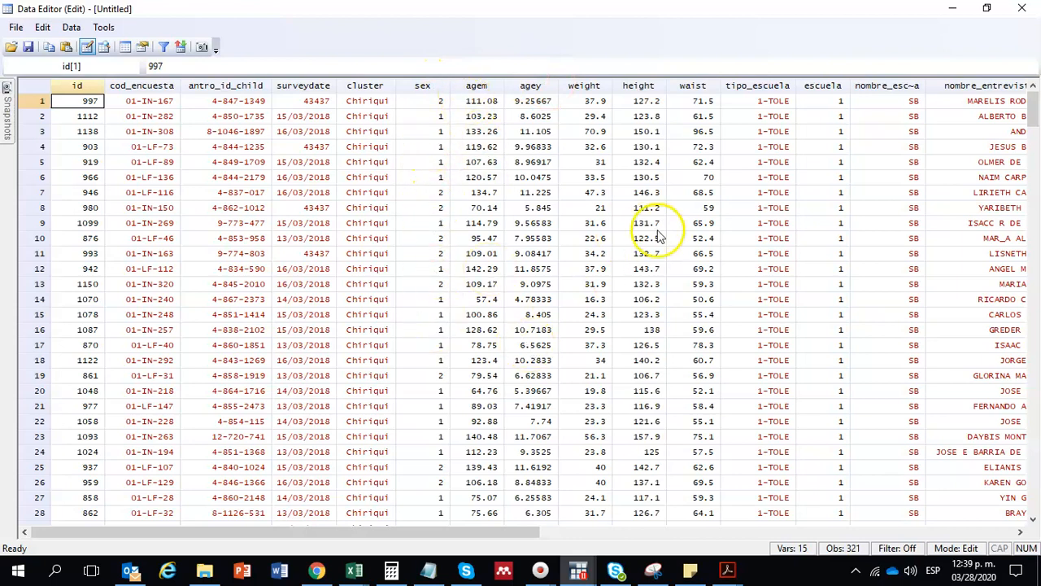
click(948, 10)
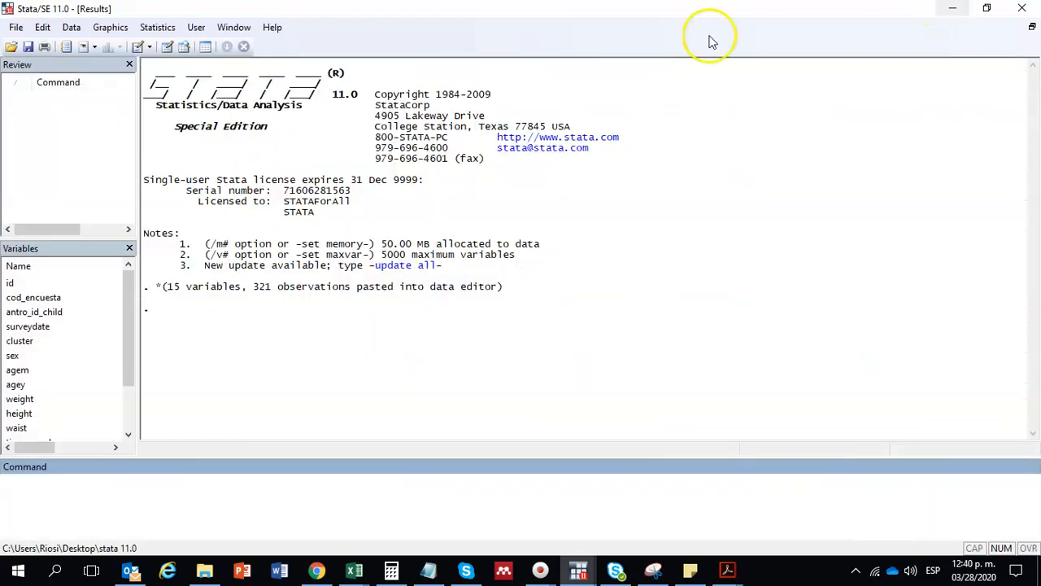
mouse_move(126, 281)
mouse_down()
mouse_move(128, 383)
mouse_move(128, 268)
mouse_up()
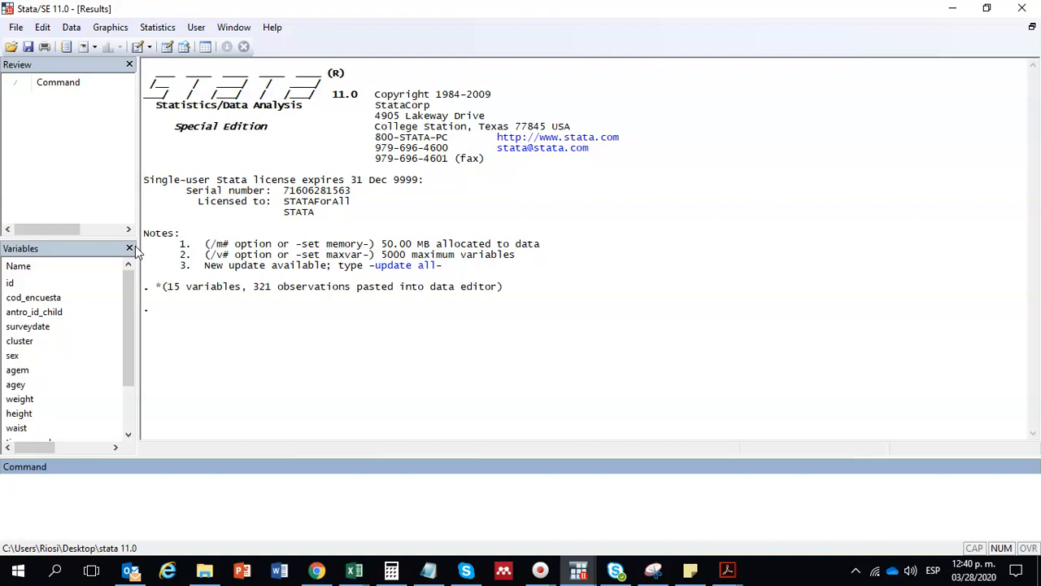
- Save the dataset as "base prueba Inv Nutr 2020" in Universidad de Panamá > investigacion nutricion > Investigacion en nutricion II > 2020
click(16, 29)
click(42, 67)
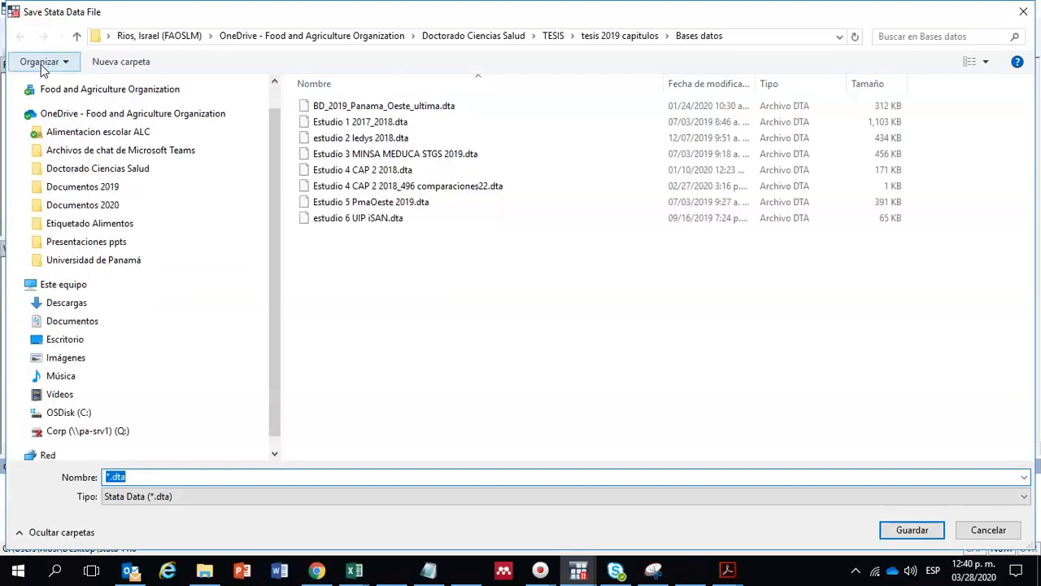
click(75, 264)
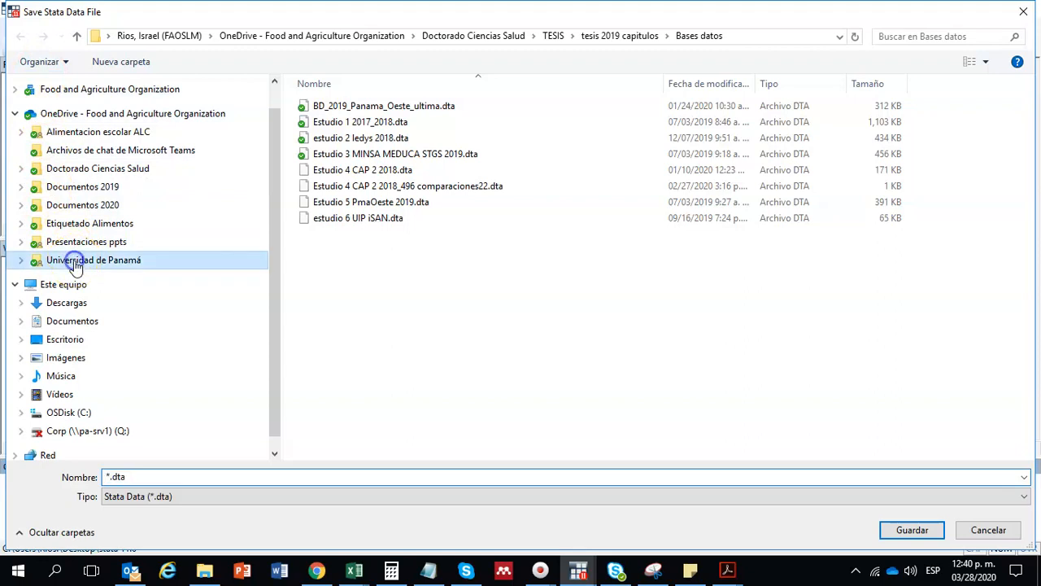
double_click(383, 105)
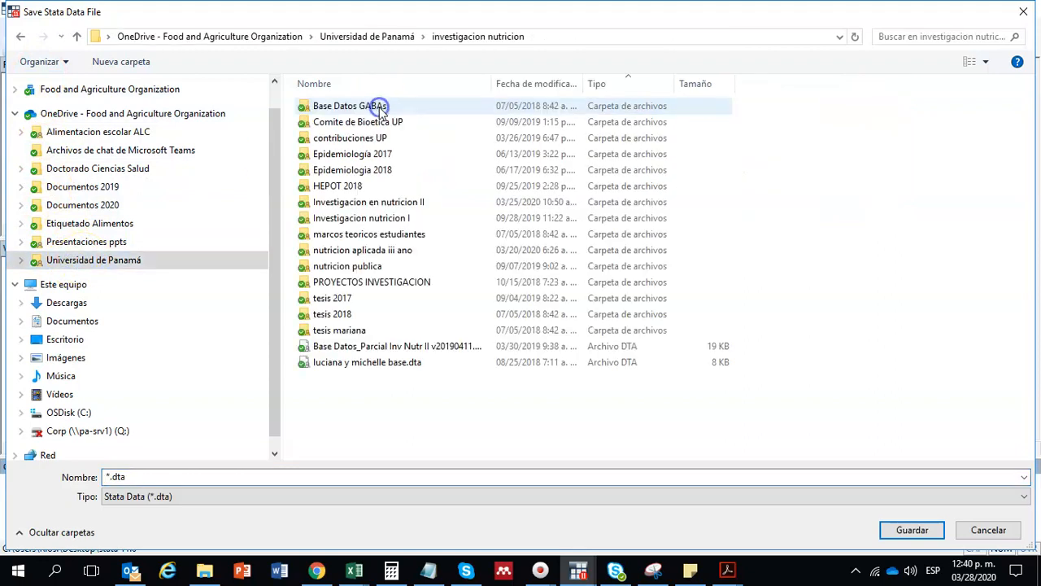
double_click(389, 204)
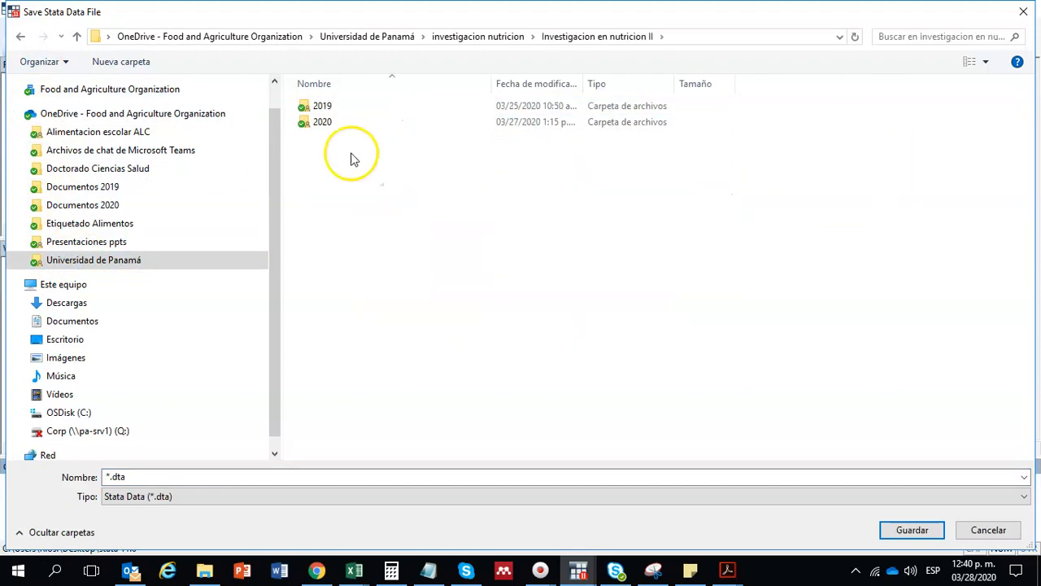
double_click(324, 124)
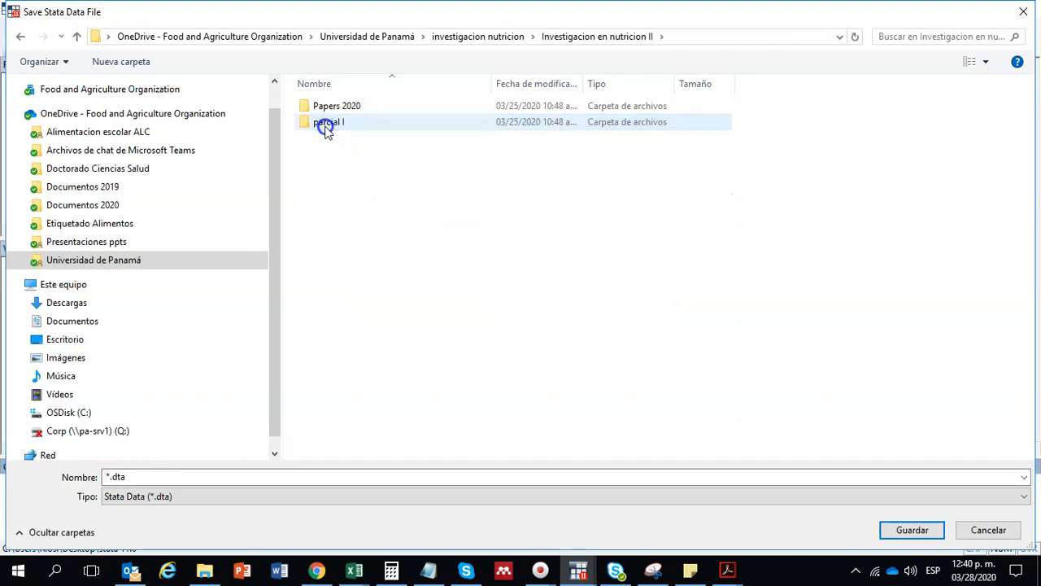
click(193, 479)
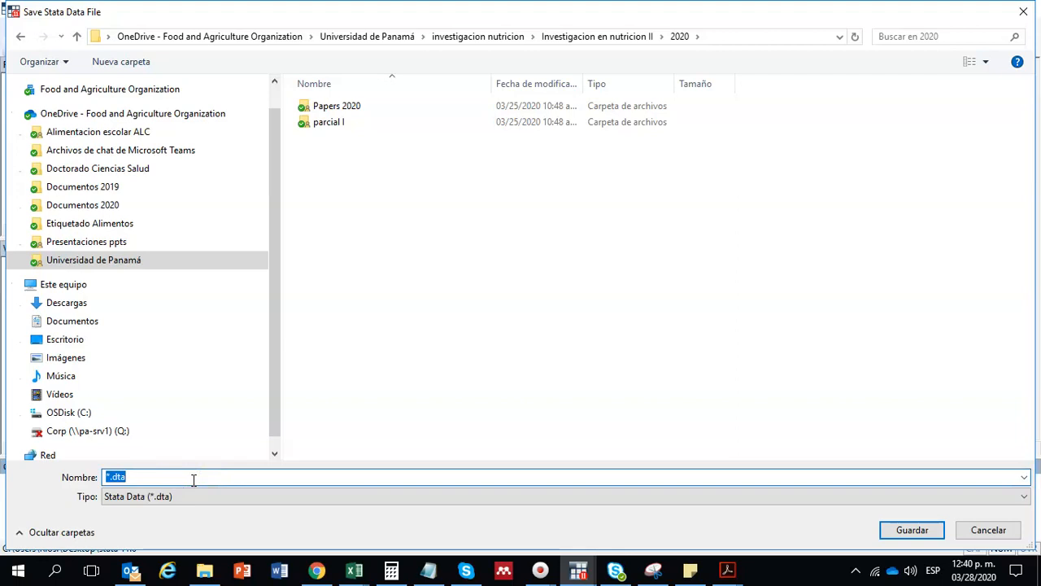
text(base prueba Inv Nutr 2020)
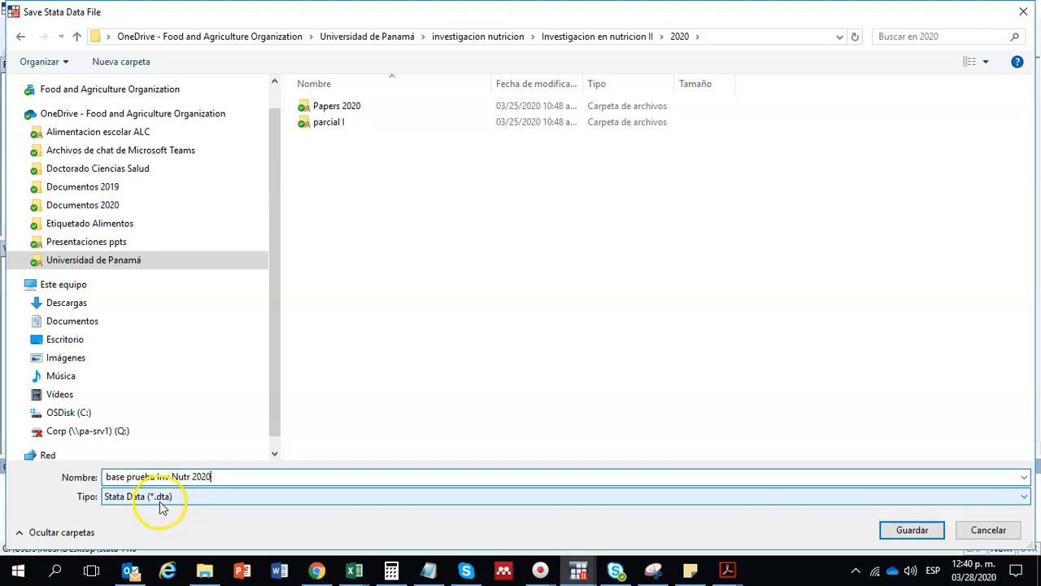
click(924, 535)
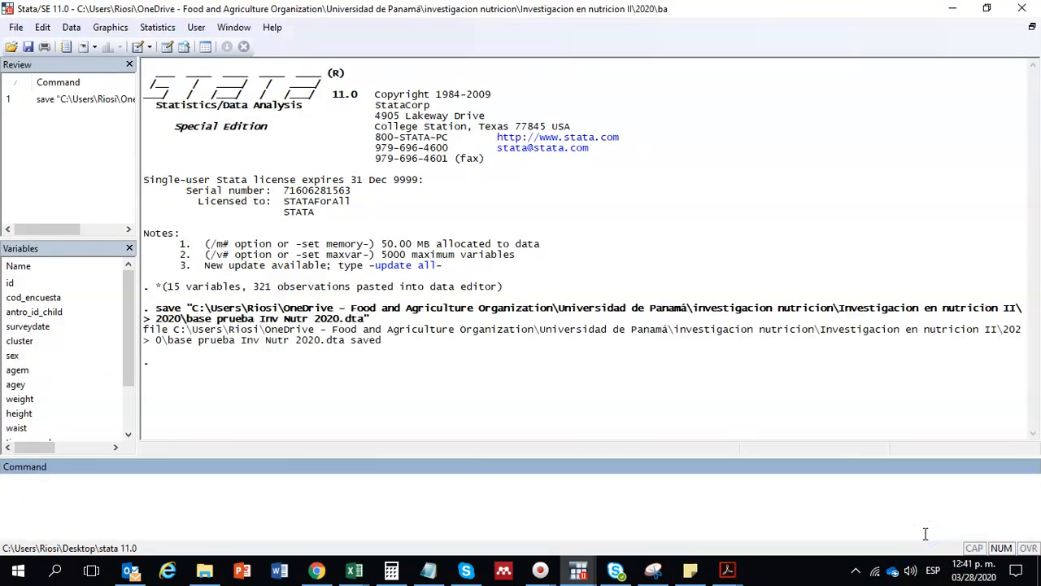
- Switch the Data Editor to browse mode and inspect the saved dataset, including the cluster column
click(185, 48)
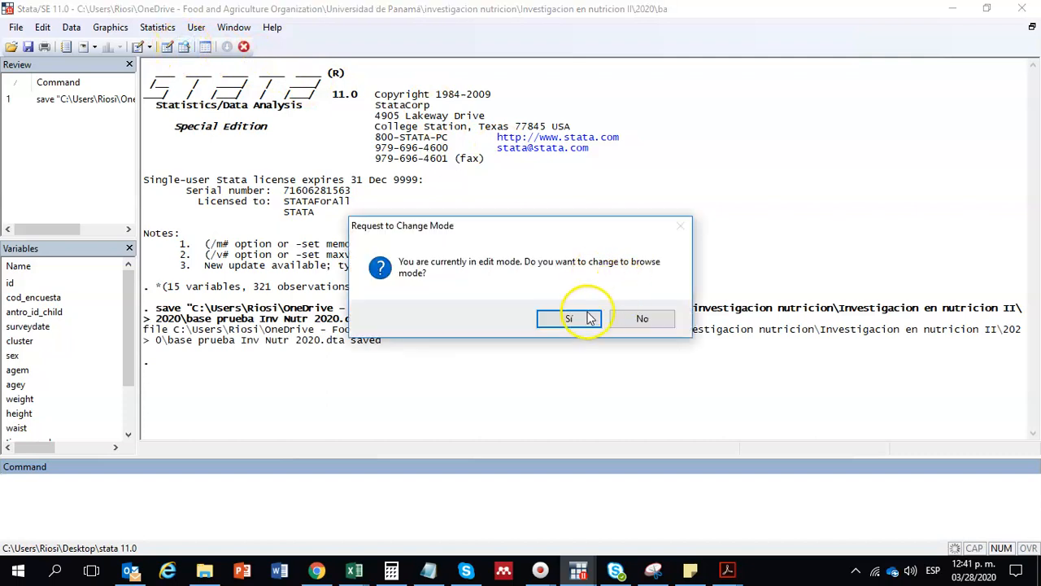
click(571, 319)
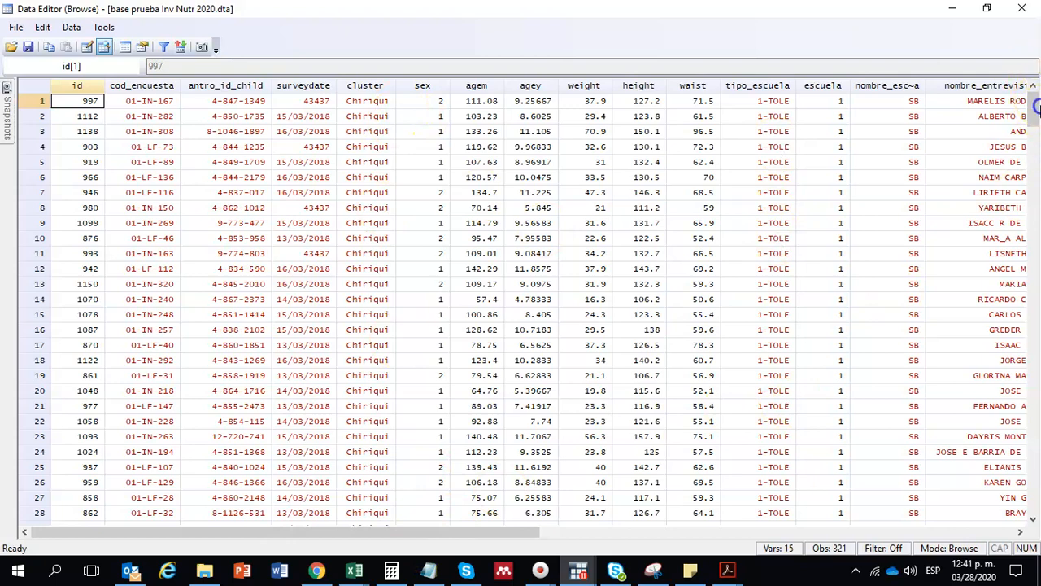
drag(1034, 114, 1038, 45)
click(368, 85)
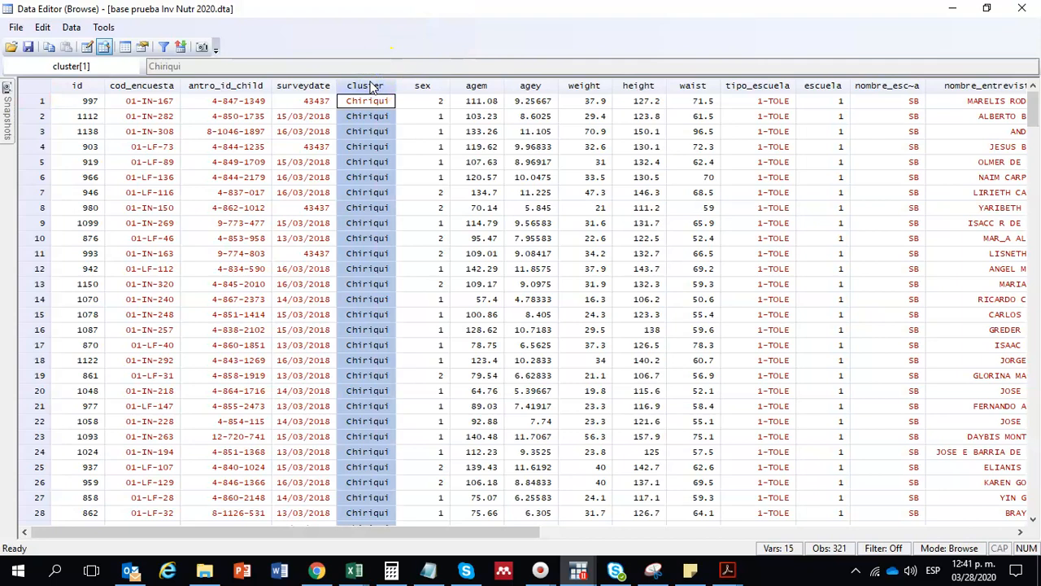
click(952, 10)
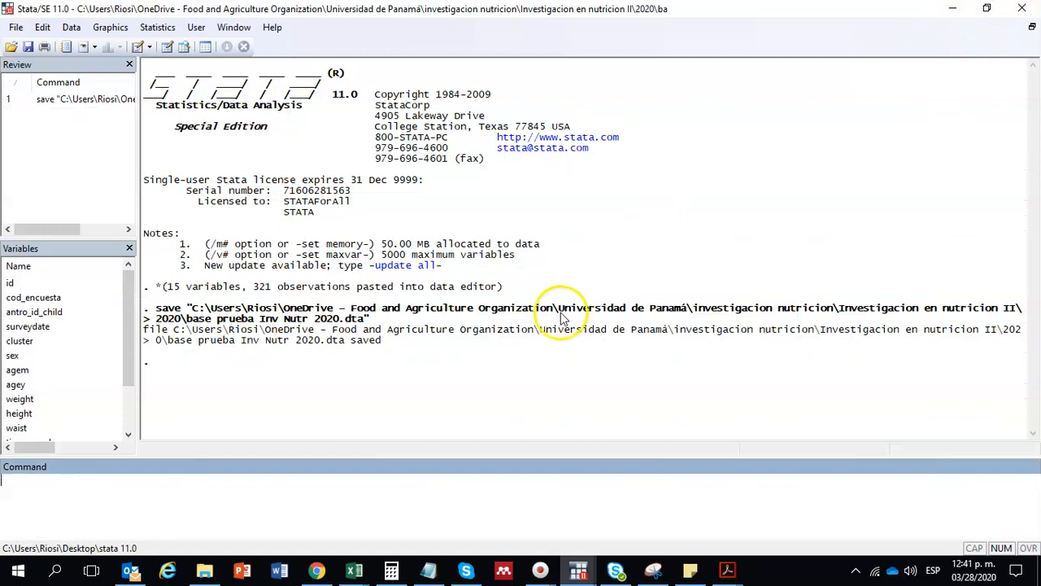
- Drop the variables cluster, tipo_escuela, nombre_escuela and nombre_entrevistado from the dataset with the drop command
click(260, 514)
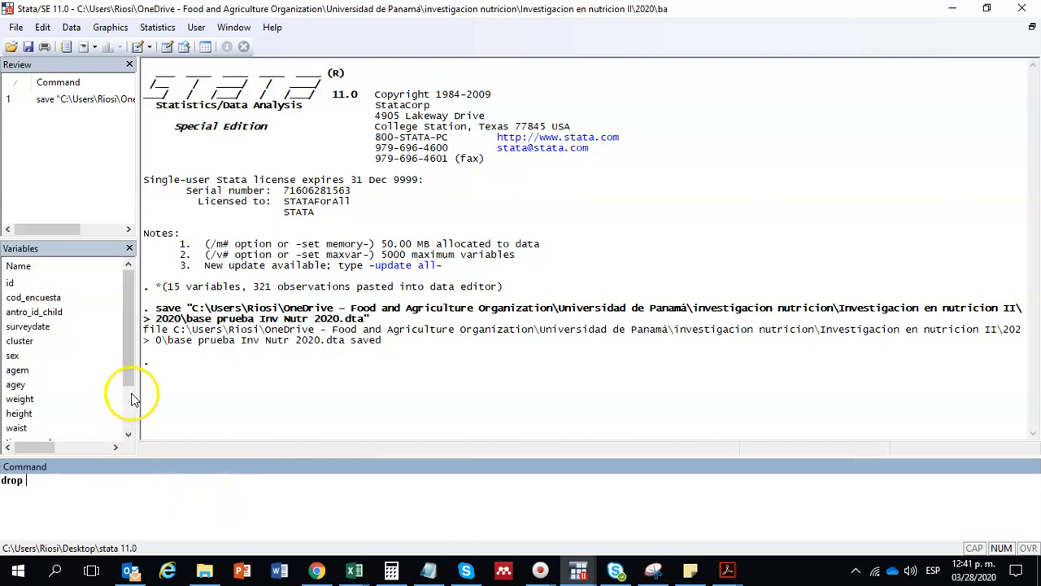
click(168, 48)
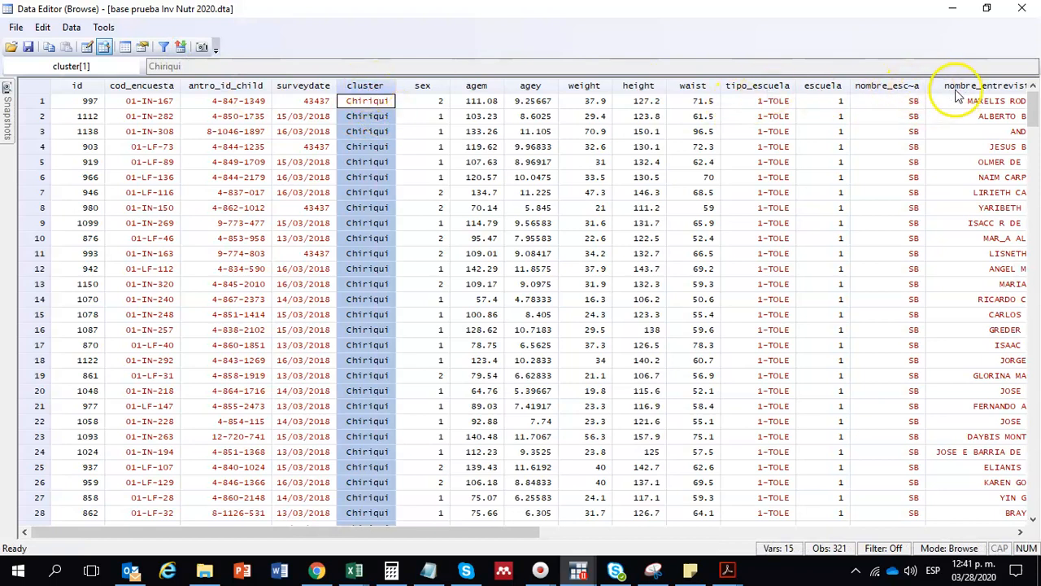
click(956, 8)
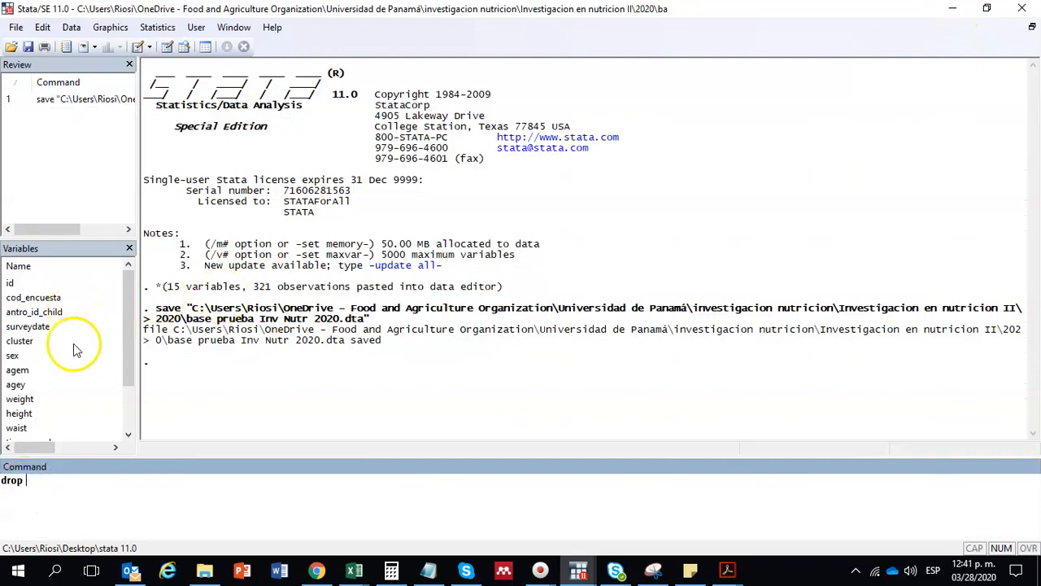
click(19, 340)
drag(128, 337, 128, 383)
click(49, 385)
click(54, 419)
click(55, 431)
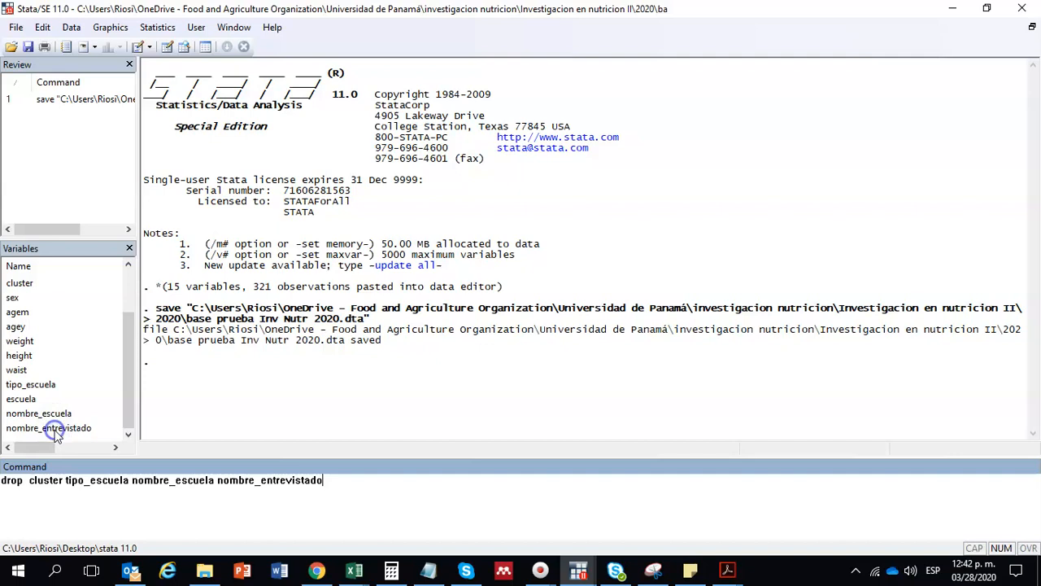
click(24, 480)
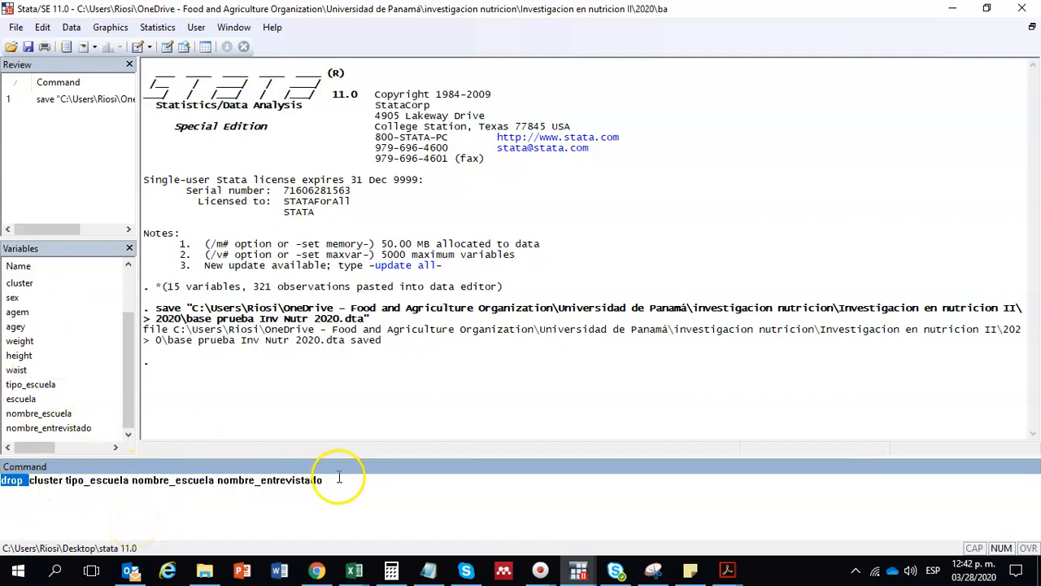
key(Return)
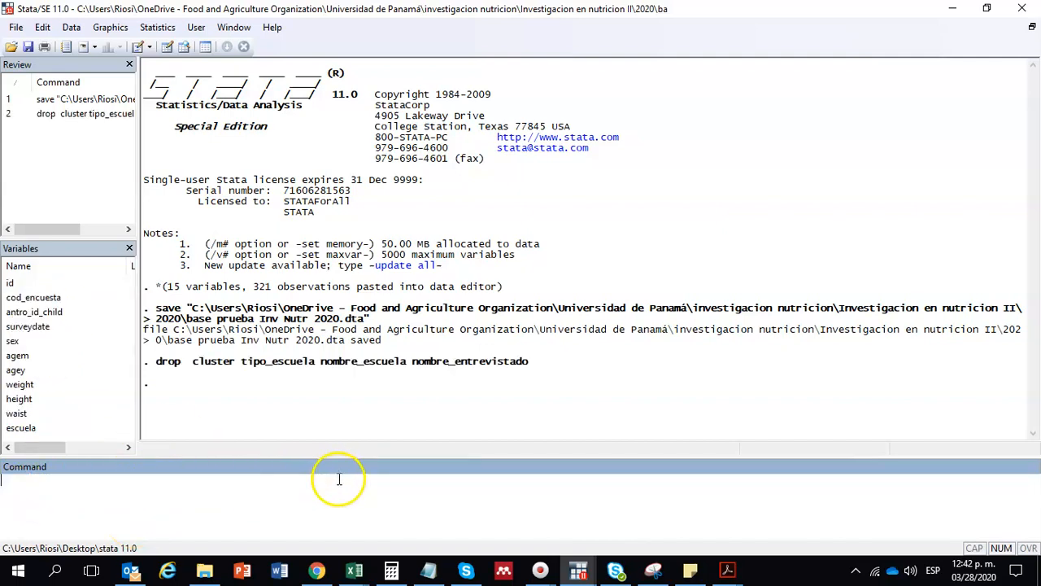
- Browse the dataset in the Data Editor to check its remaining columns
click(184, 47)
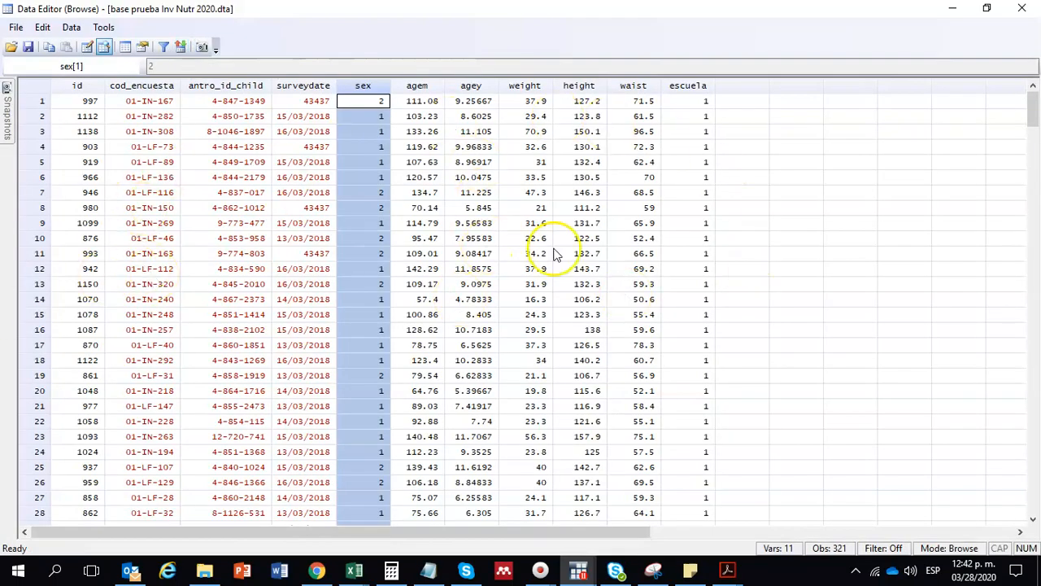
click(801, 164)
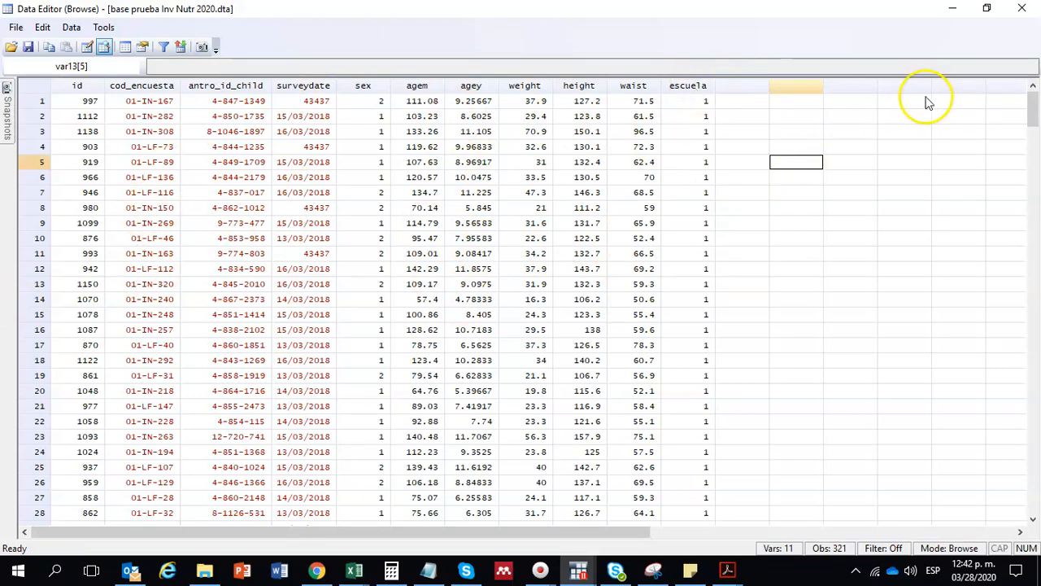
drag(1033, 114, 1002, 50)
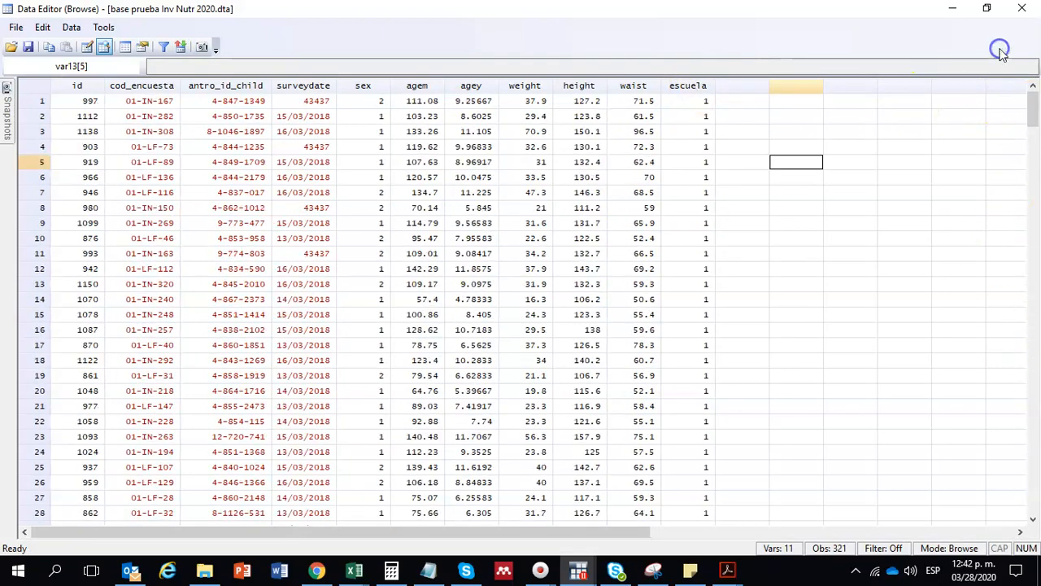
- Switch the Data Editor to edit mode and drop the escuela variable from the dataset
click(693, 86)
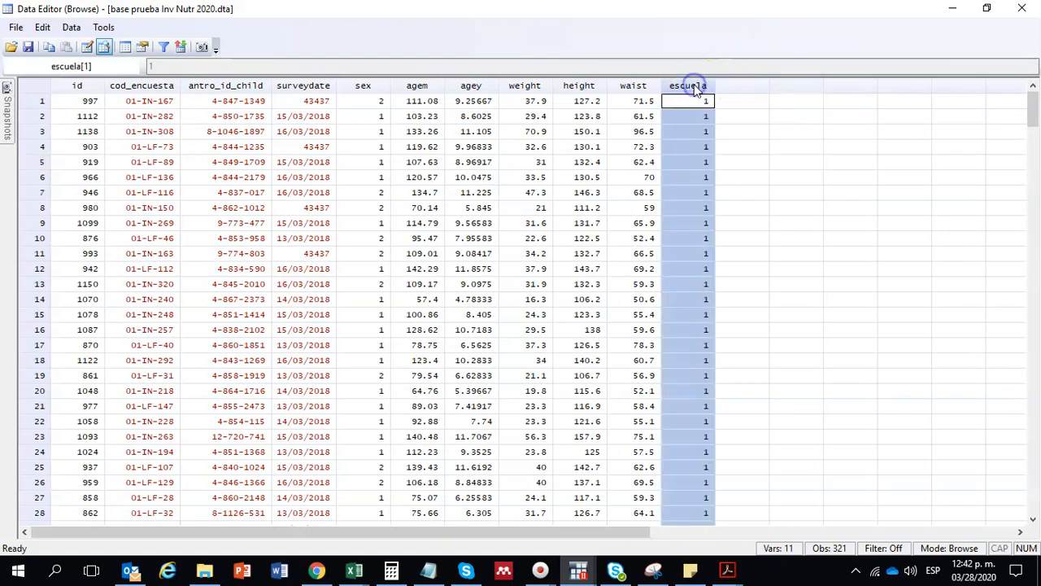
right_click(695, 91)
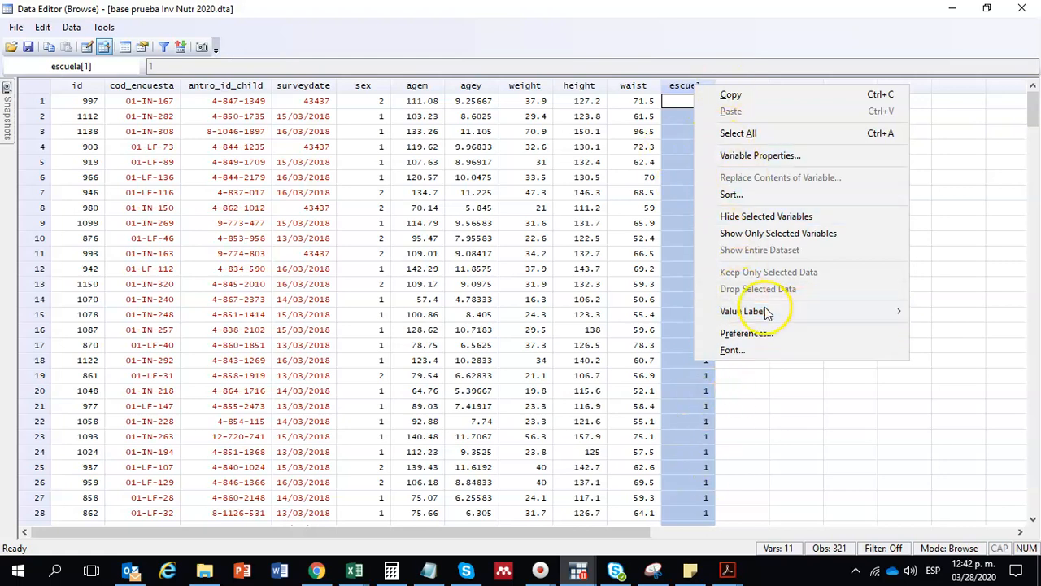
click(87, 45)
click(87, 46)
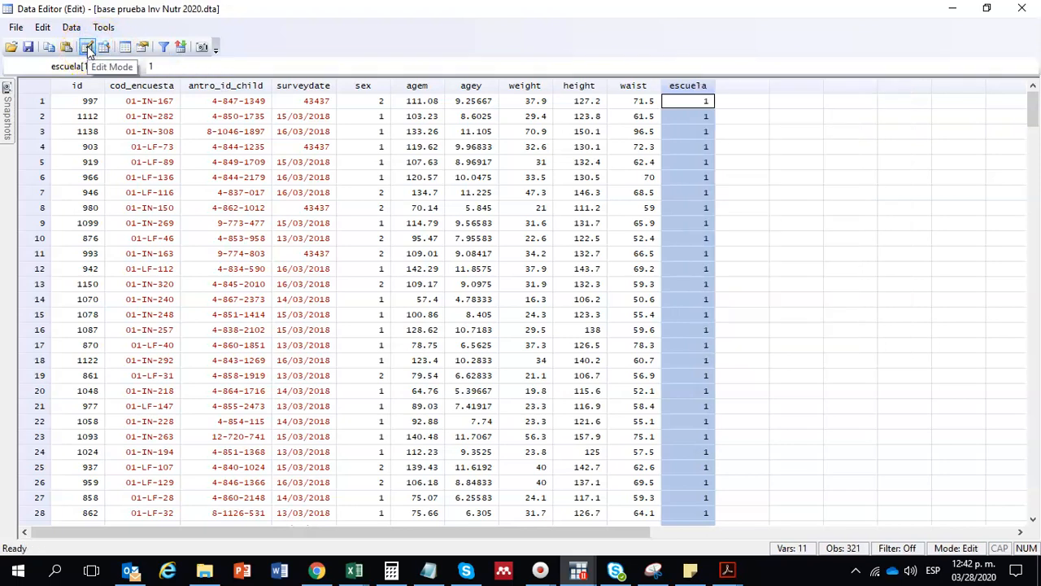
right_click(695, 86)
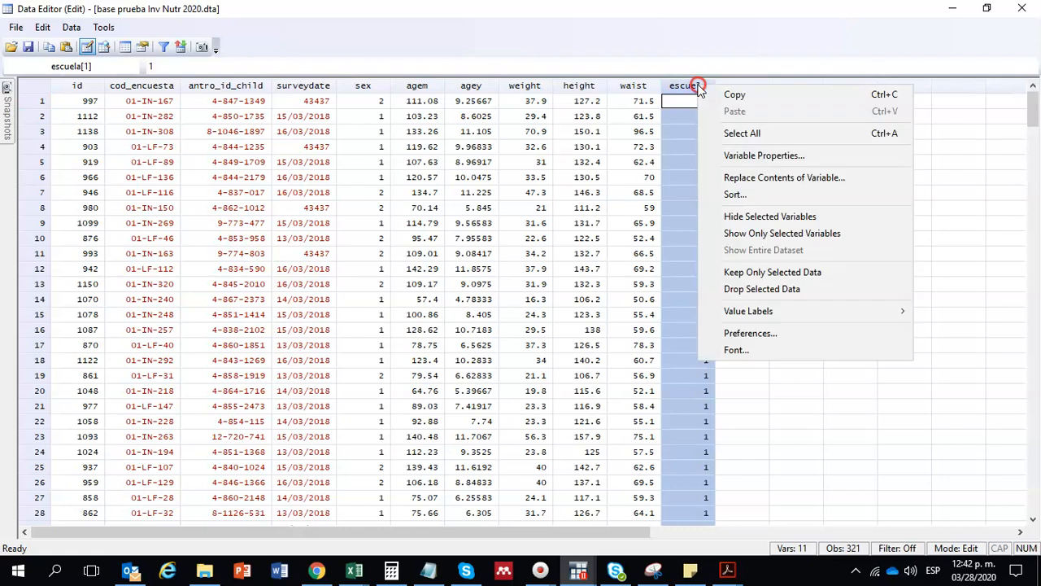
click(834, 289)
click(530, 317)
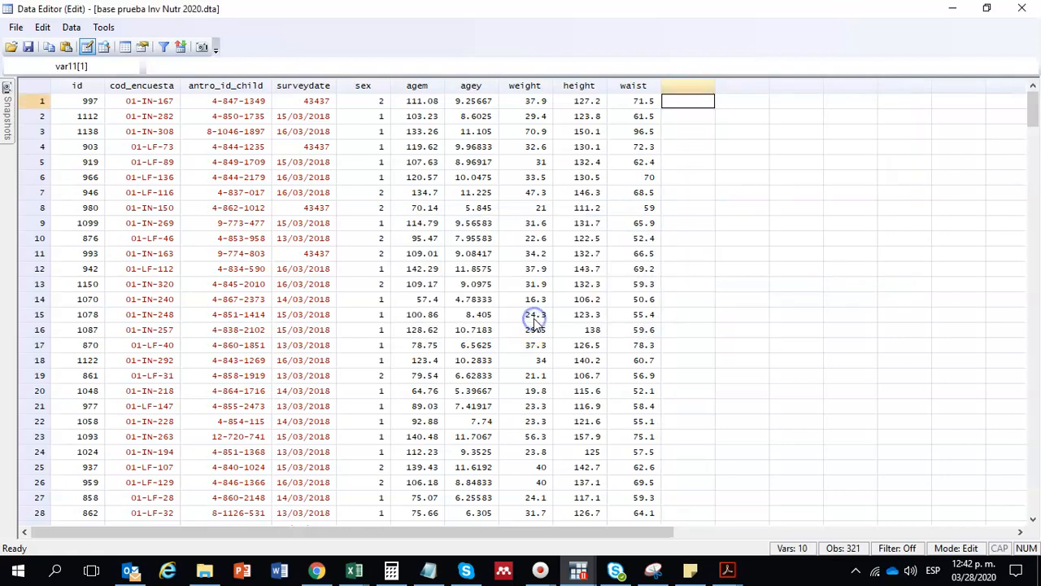
click(363, 117)
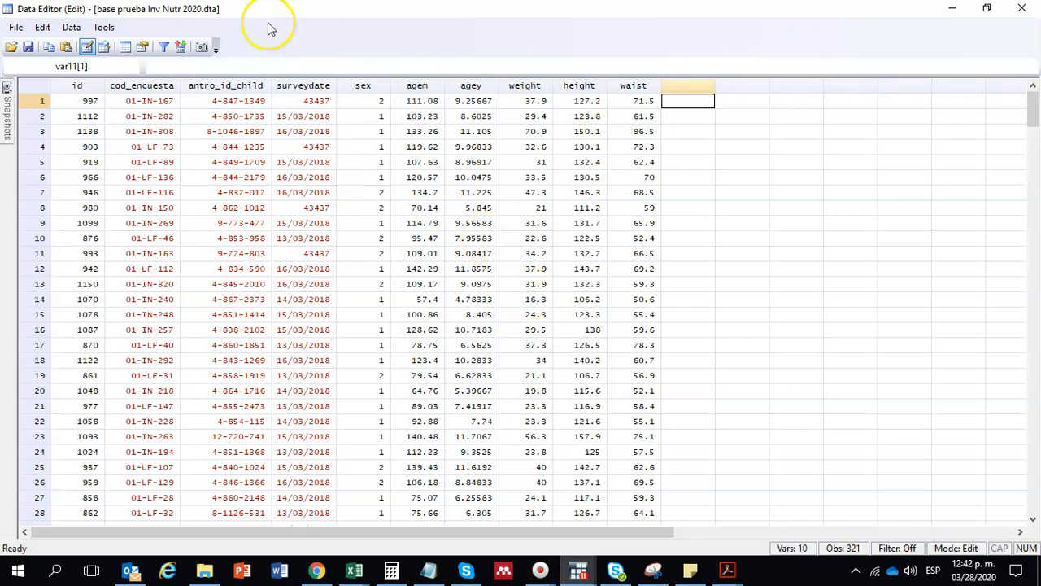
- Save the reduced dataset over the existing file base prueba Inv Nutr 2020.dta and return to the main Stata window
click(27, 46)
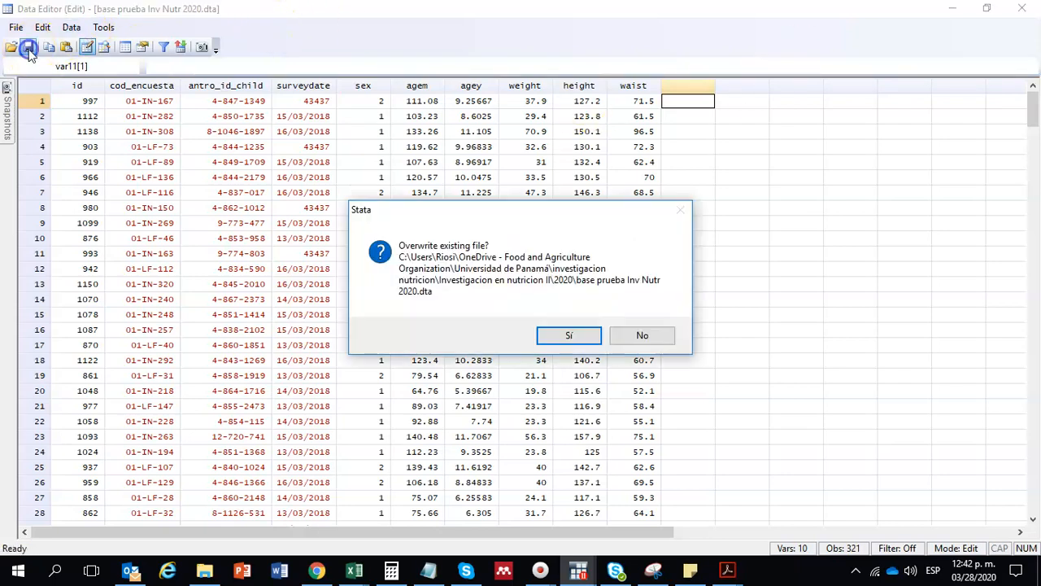
click(567, 334)
click(946, 10)
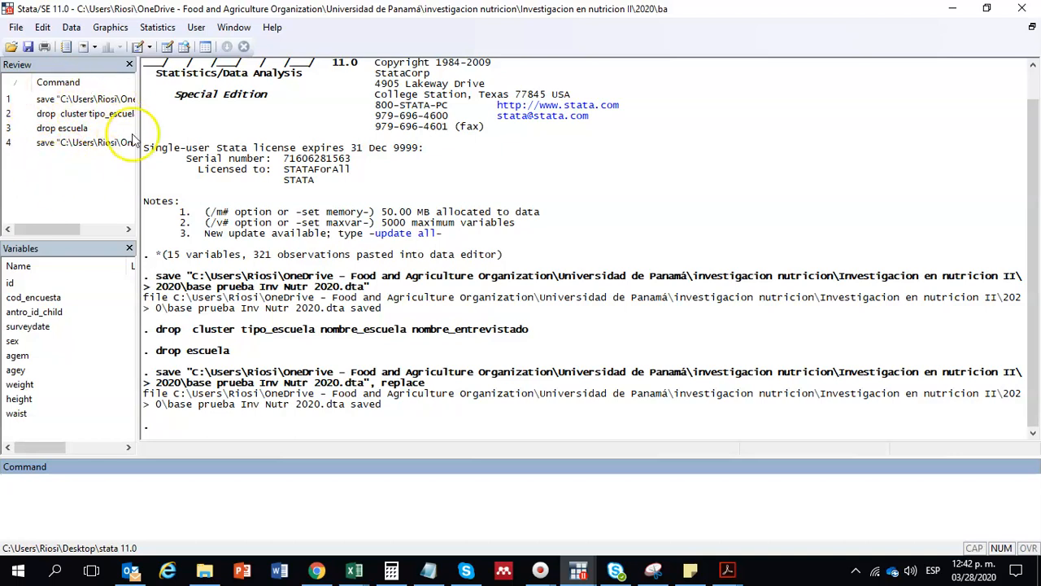
- Run codebook on sex, agem, agey, weight, height and waist, and display the complete output
click(51, 505)
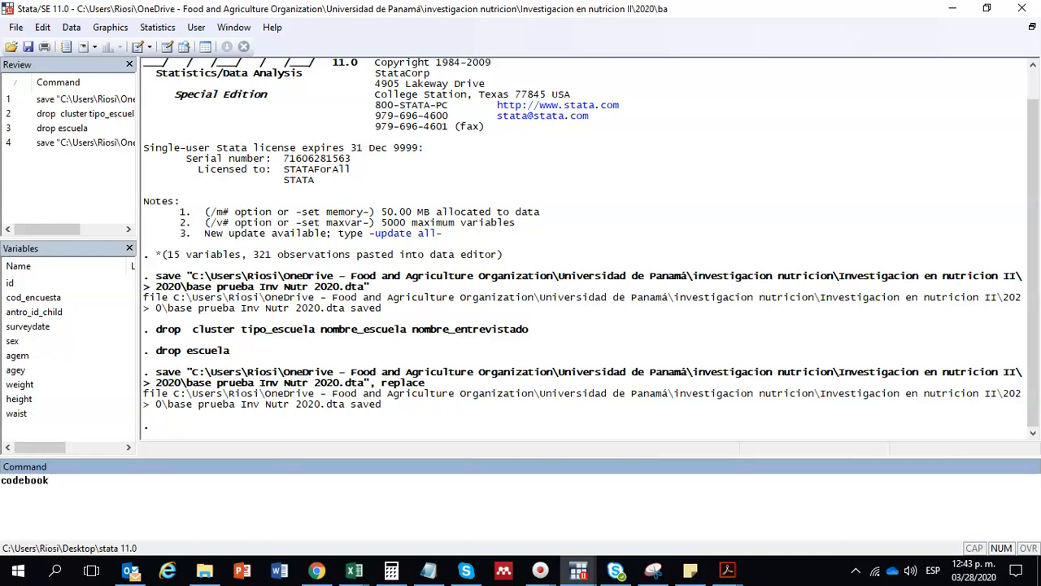
double_click(39, 482)
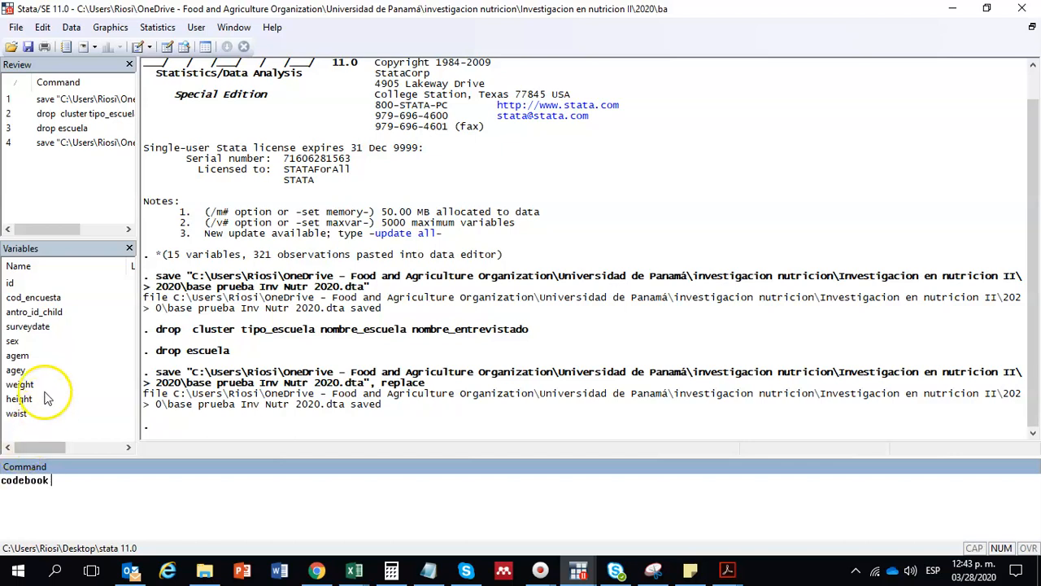
click(13, 342)
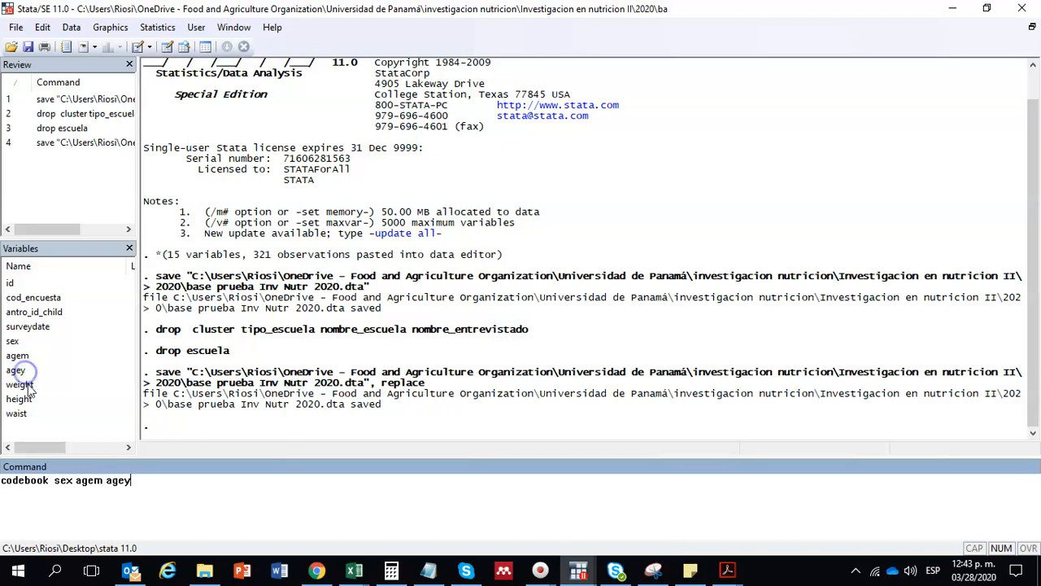
click(25, 385)
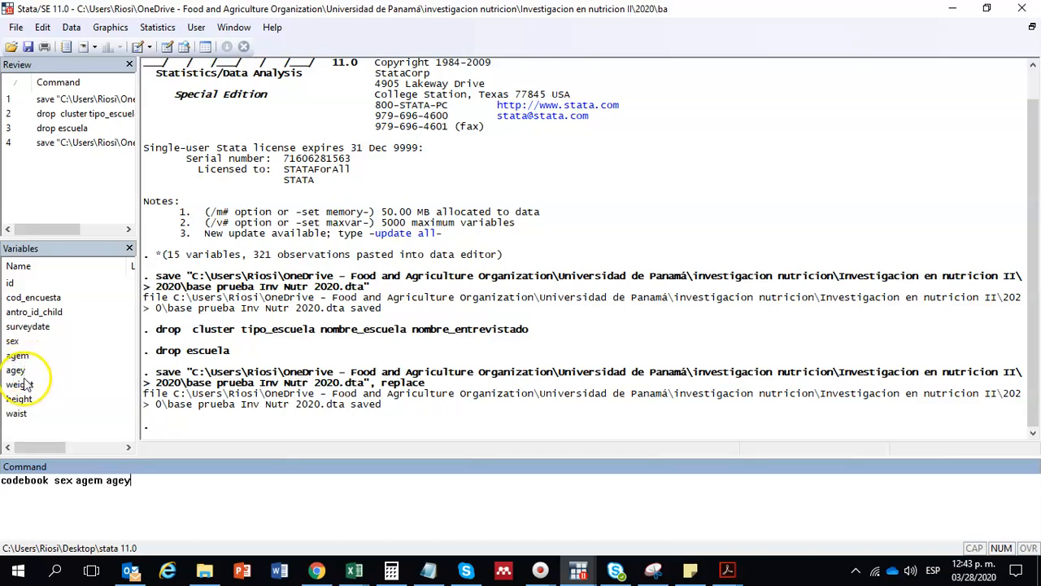
click(28, 389)
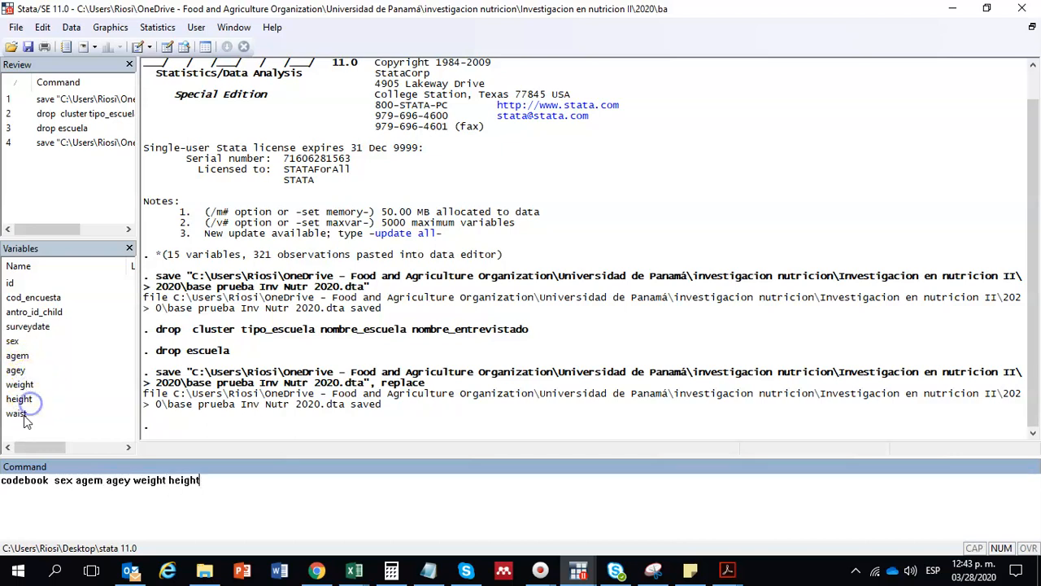
key(Return)
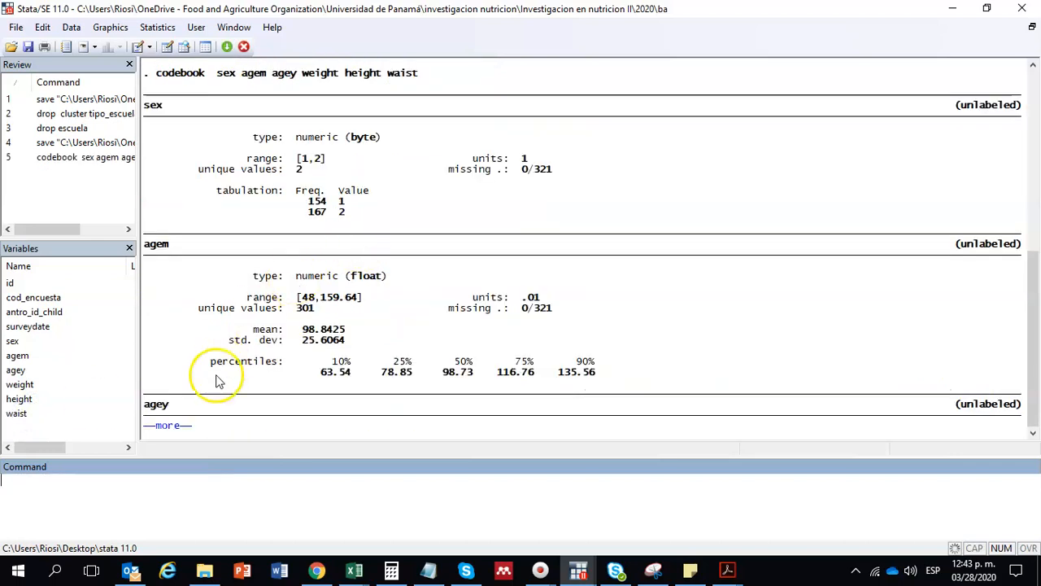
click(168, 427)
right_click(301, 328)
click(185, 430)
- Review the codebook output from the beginning, examining type, range, missing values and percentiles for sex and agem
scroll(314, 297, up, 12)
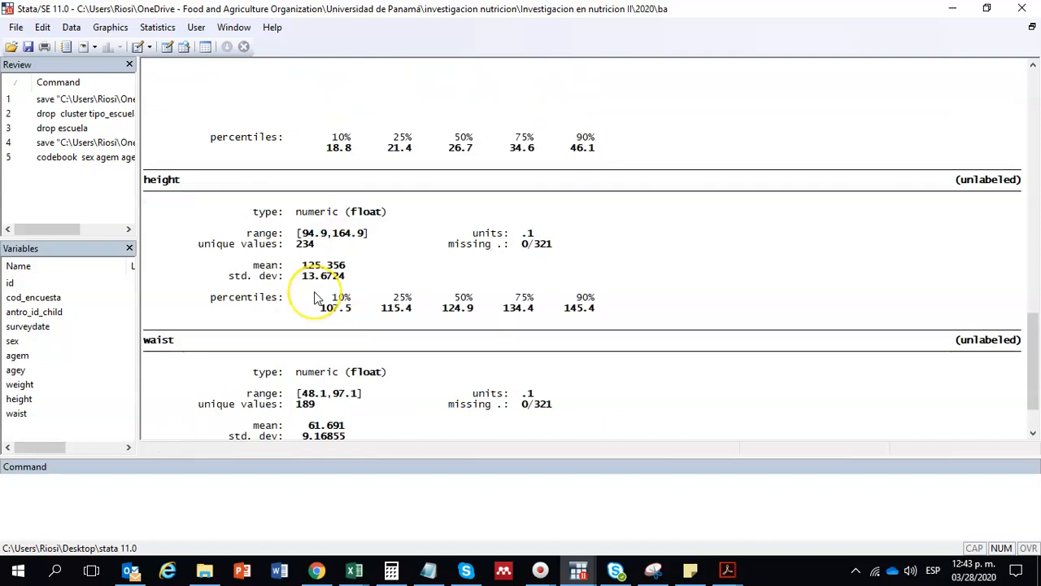
scroll(314, 292, up, 12)
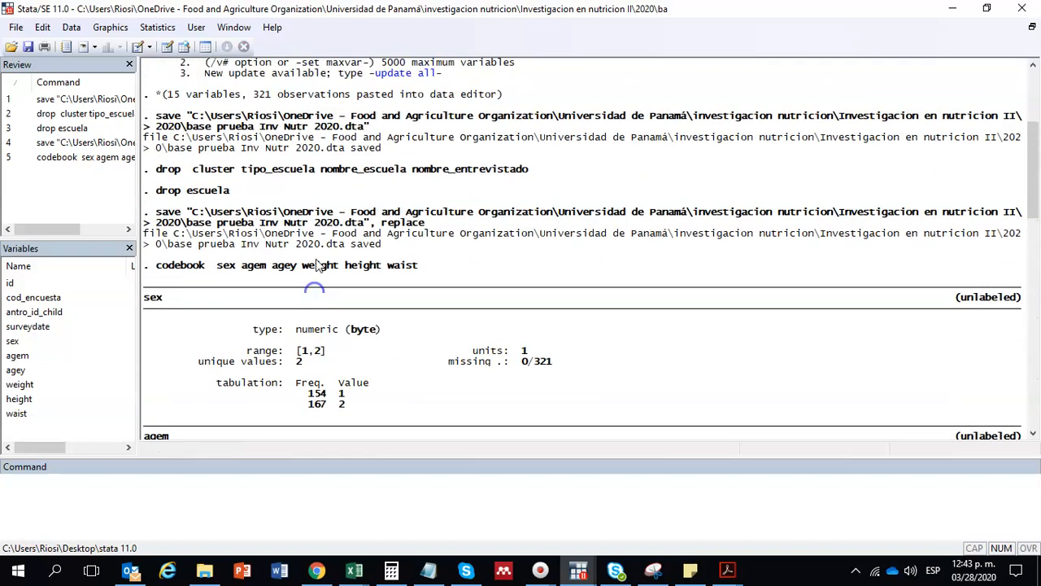
scroll(340, 371, down, 2)
scroll(340, 372, down, 1)
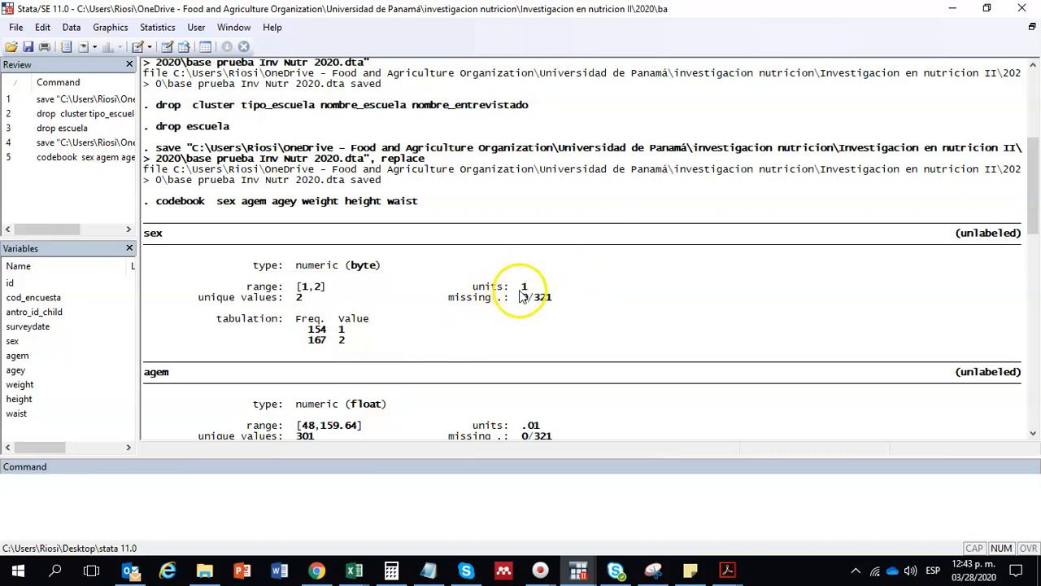
scroll(396, 318, down, 3)
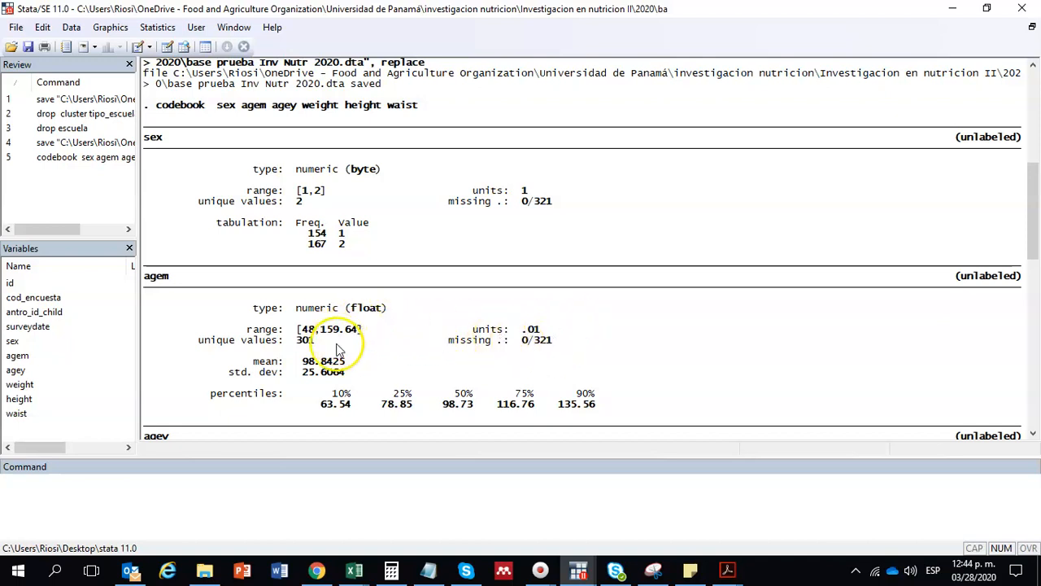
scroll(297, 386, down, 1)
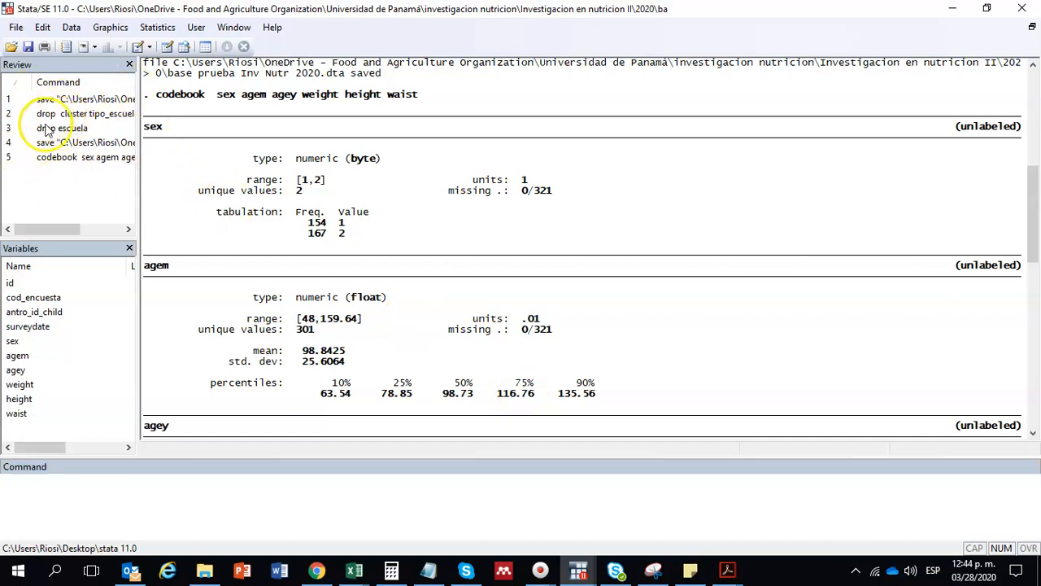
- Summarize agem, agey, weight, height and waist with the sum command
click(96, 497)
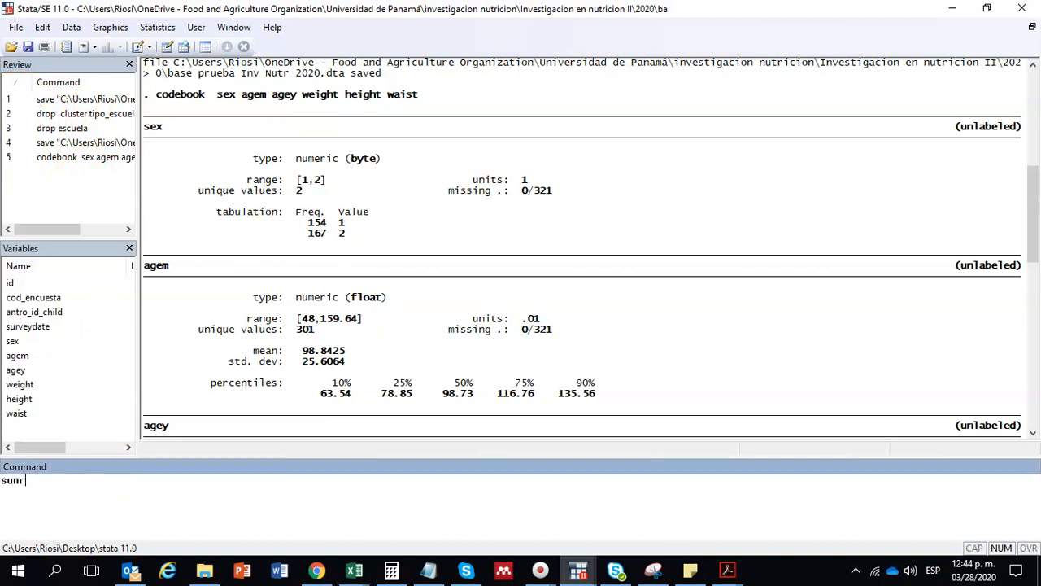
click(17, 356)
click(78, 497)
click(16, 370)
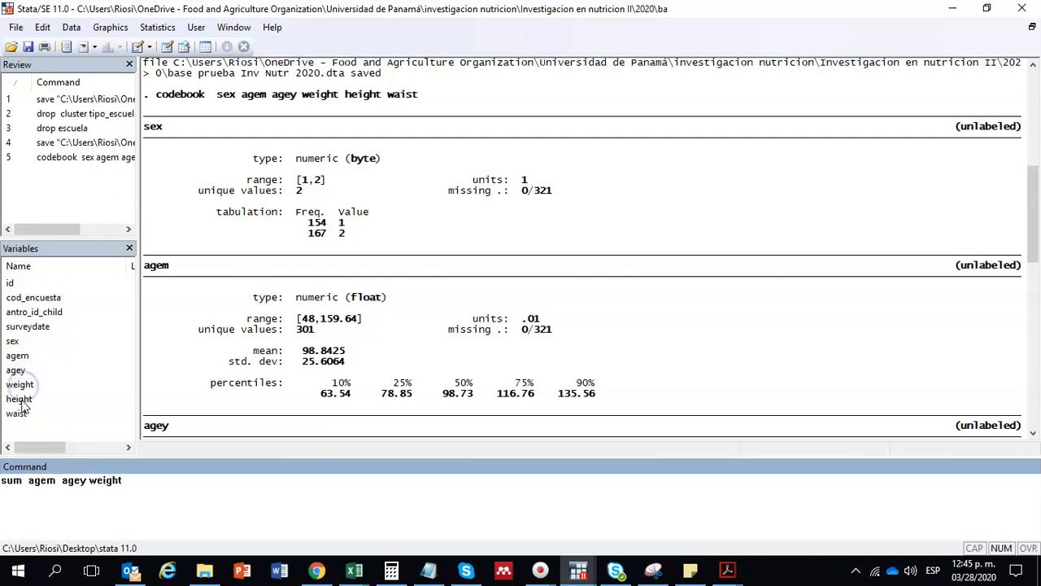
key(Return)
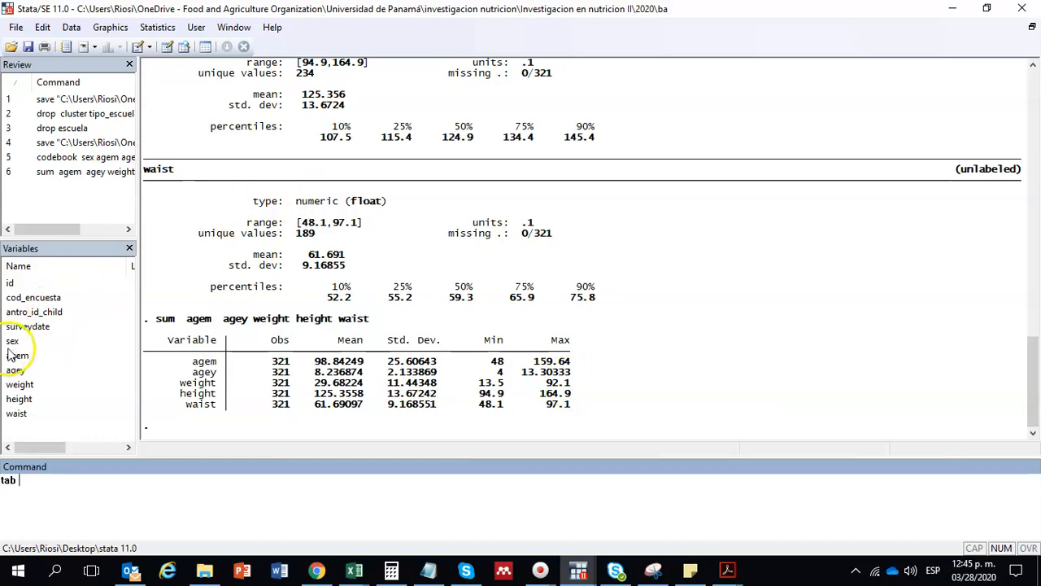
- Tabulate the sex variable with the tab command
key(Return)
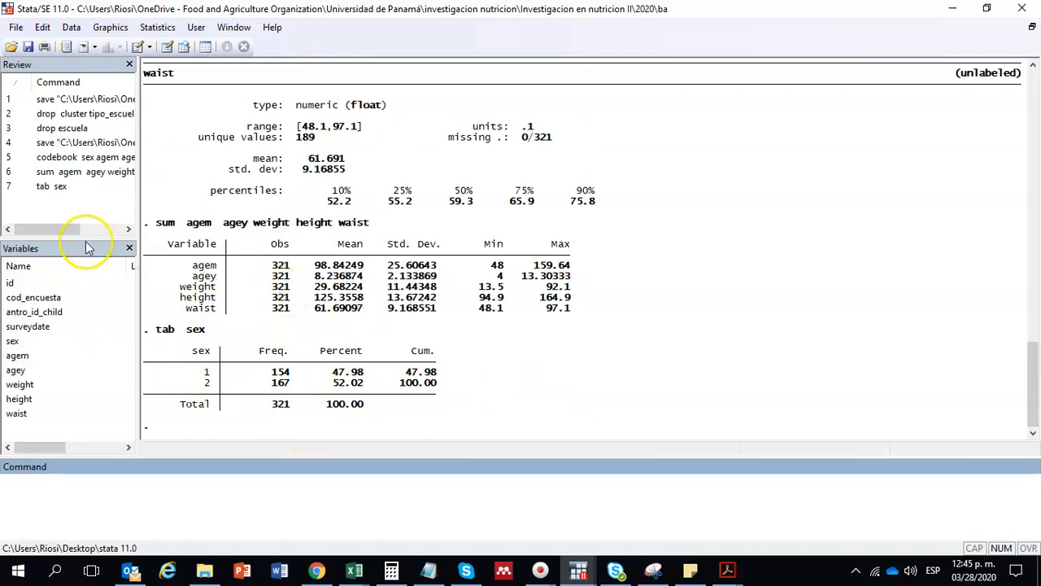
- Copy the codebook, sum and tab commands from the command history into a new do-file in the Do-file Editor
click(59, 186)
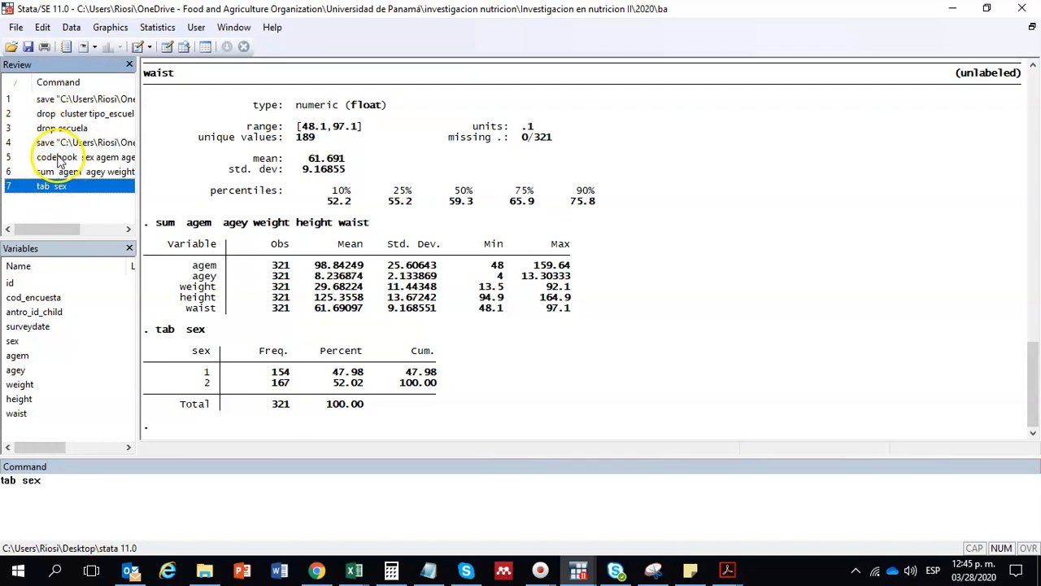
shift+click(59, 160)
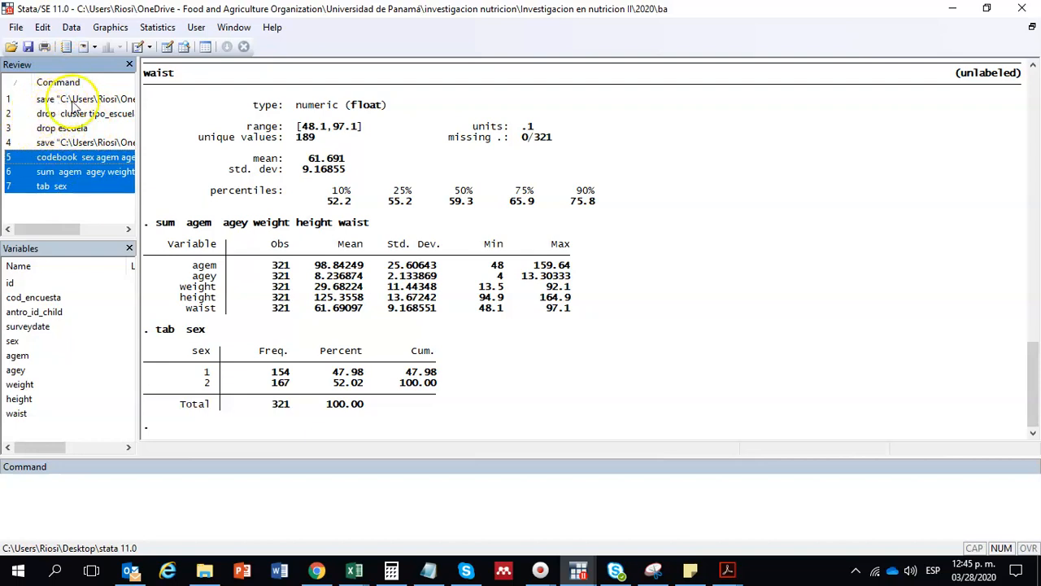
click(54, 157)
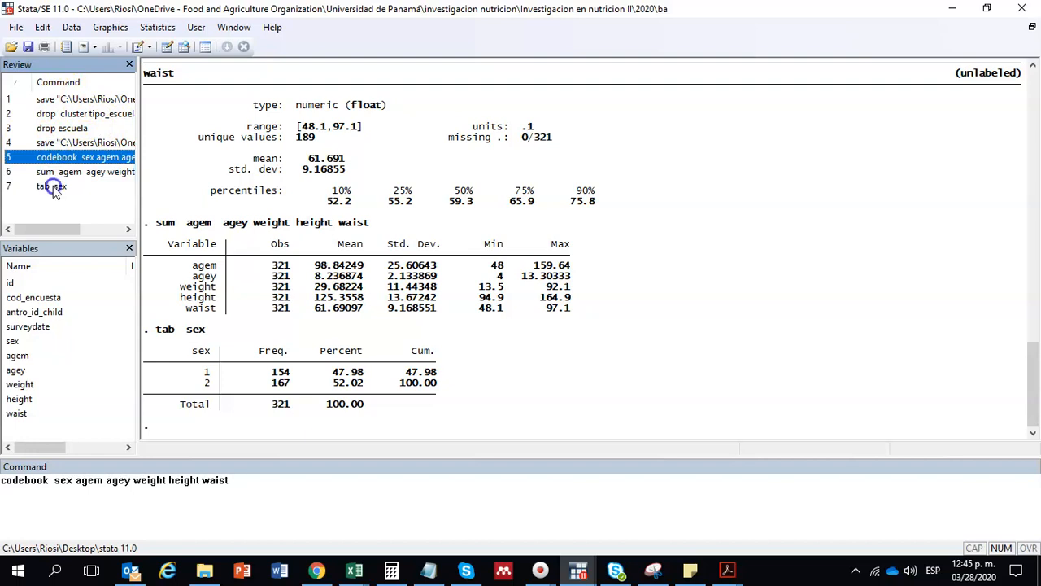
shift+click(52, 186)
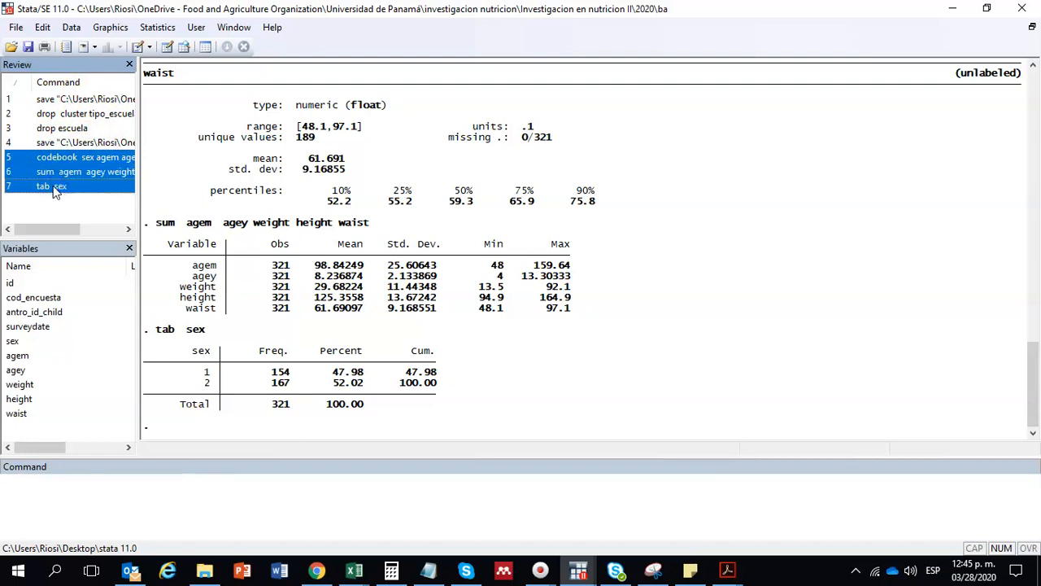
click(47, 158)
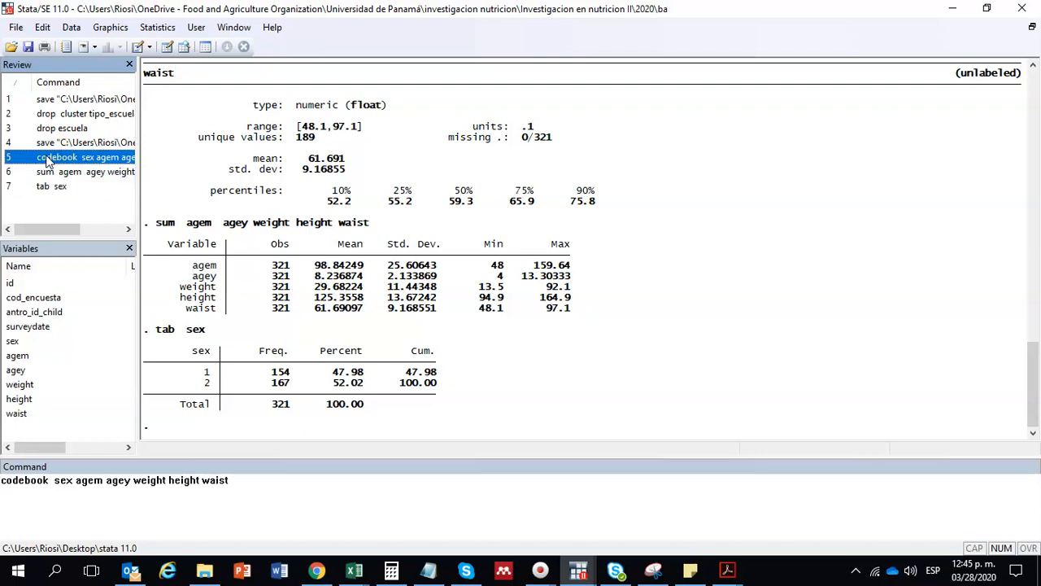
drag(46, 159, 50, 189)
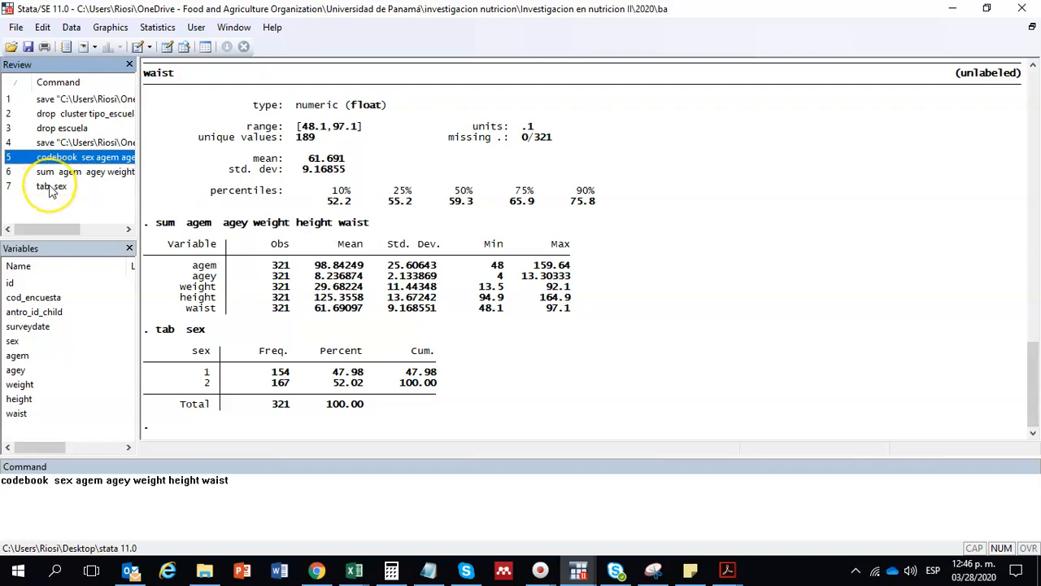
shift+click(49, 187)
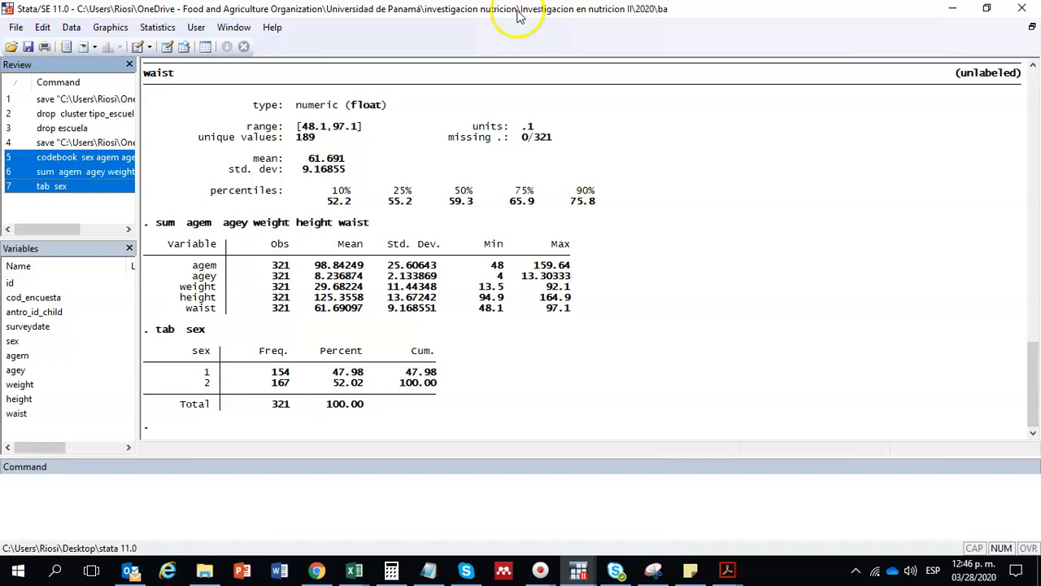
click(138, 47)
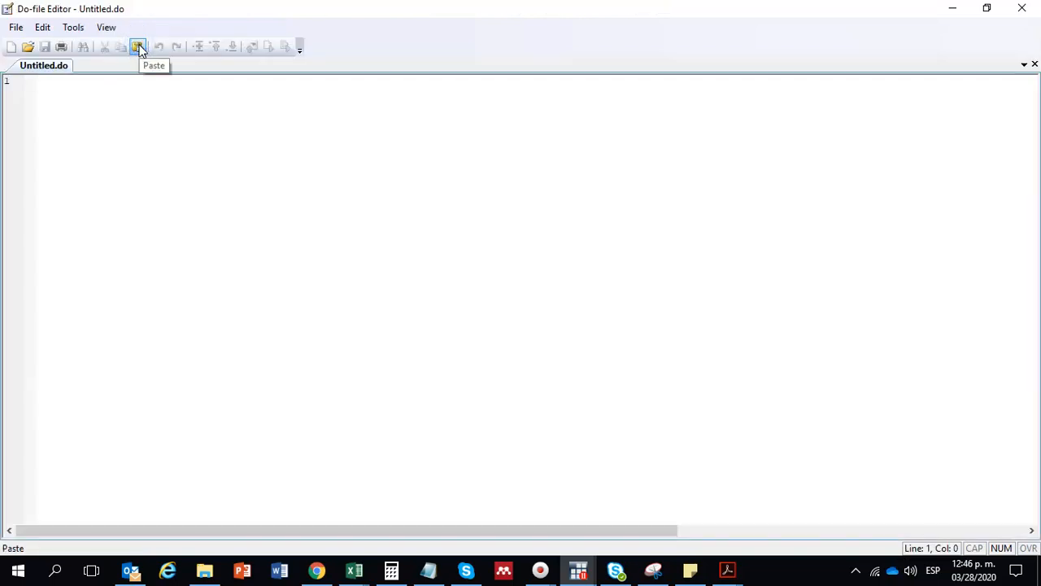
text(codebook  sex agem agey weight height waist sum  agem  agey weight height waist tab  sex)
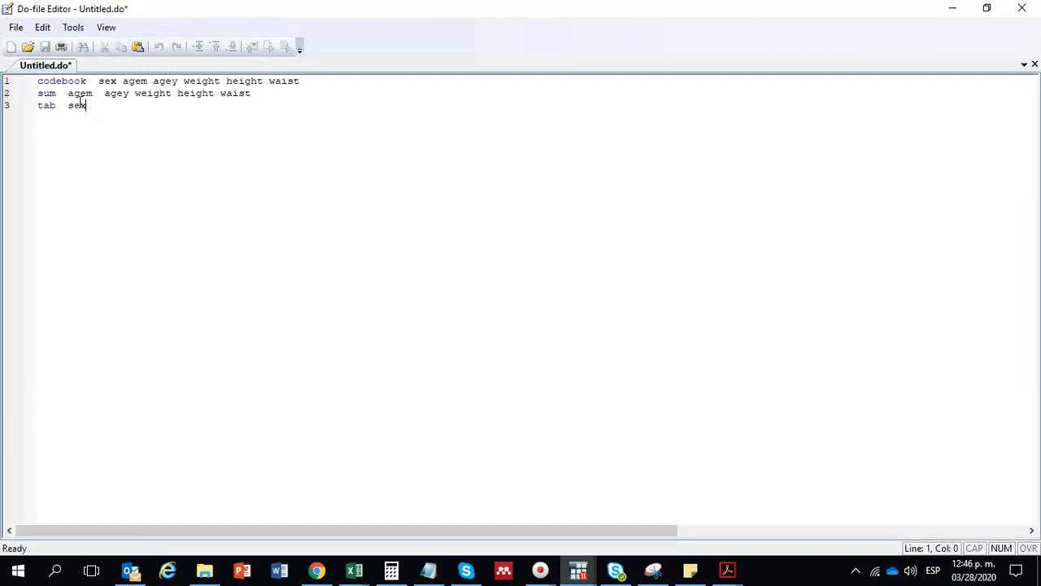
- Save the three commands as do-file "do file prueba 1" in the 2020 folder and close the Do-file Editor
click(102, 101)
drag(87, 106, 28, 84)
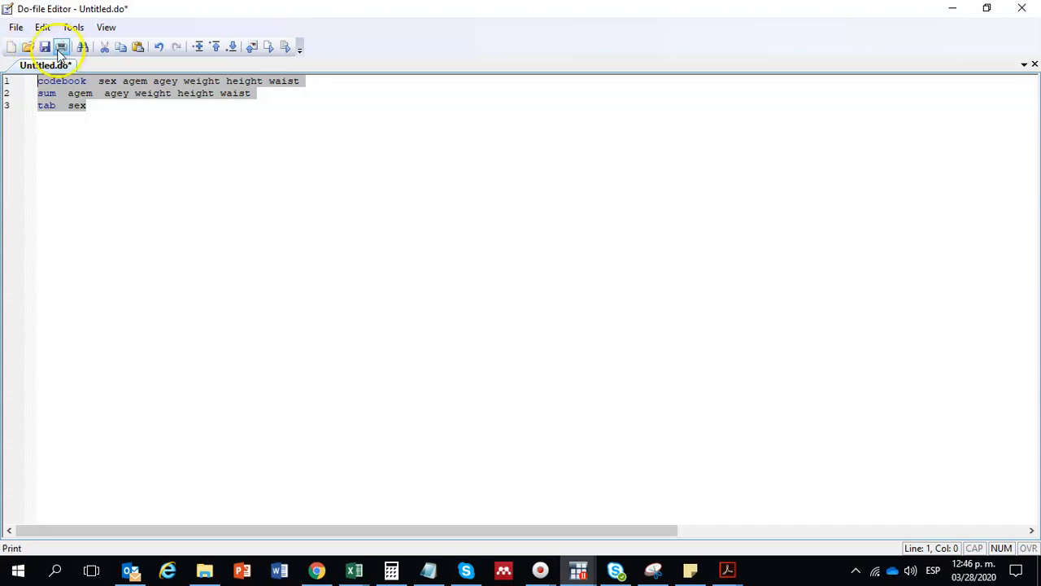
click(44, 49)
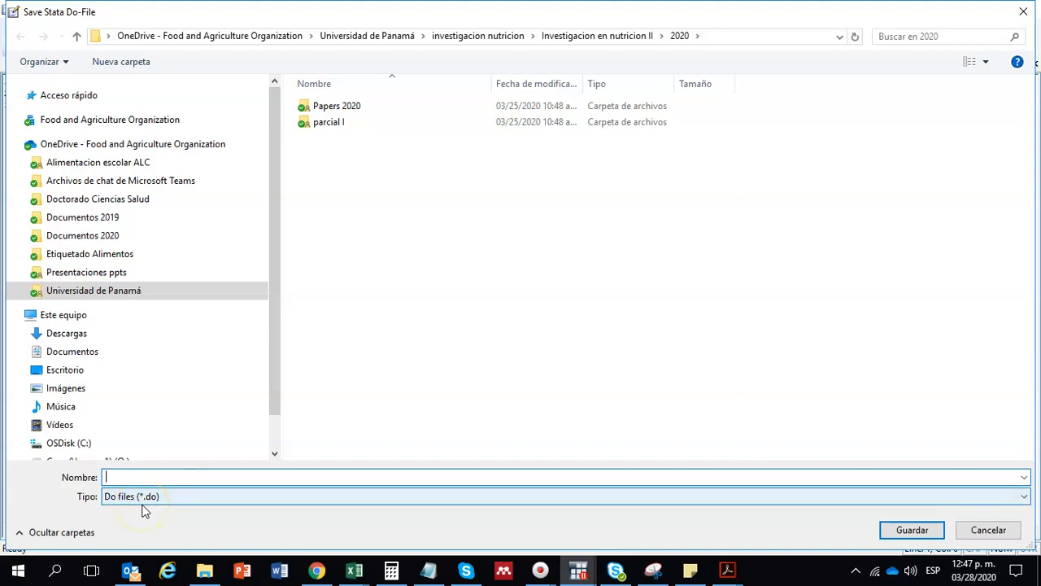
text(di)
text( fuke oryevb)
text(o file prueba 1)
click(912, 529)
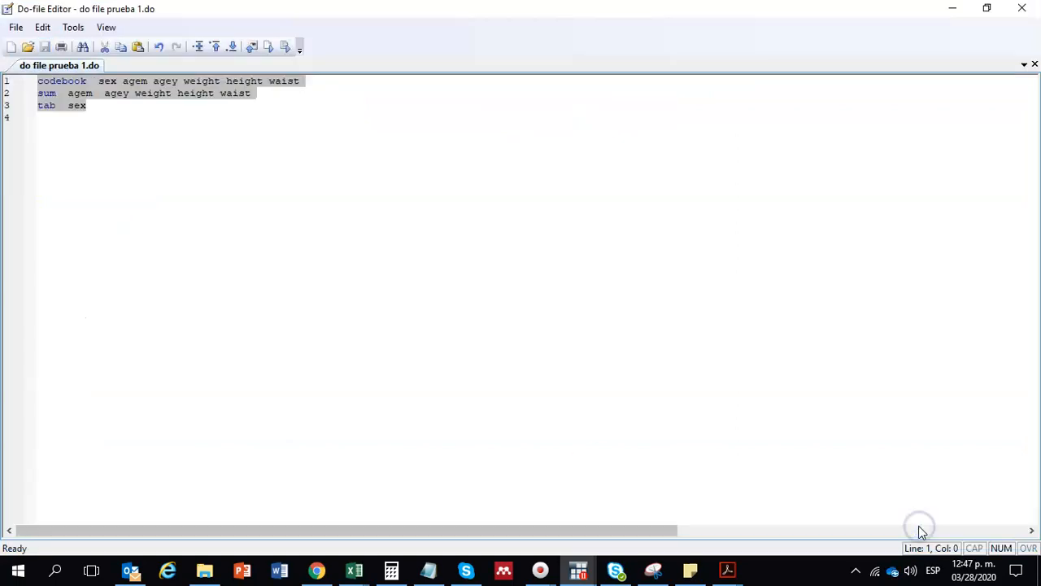
click(1022, 8)
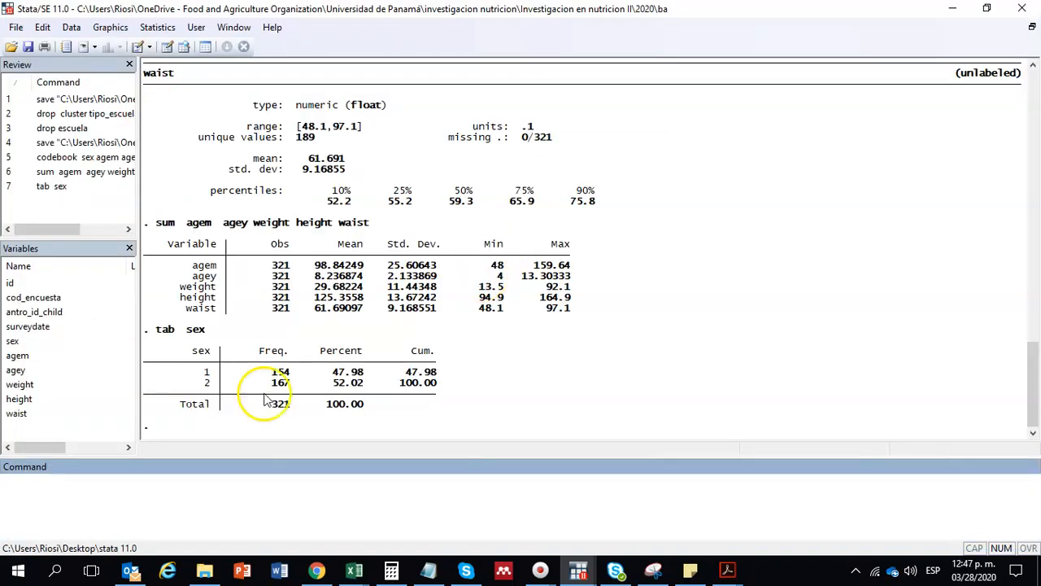
- Close and restart Stata, and open the dataset base prueba Inv Nutr 2020.dta from the 2020 folder
click(1023, 10)
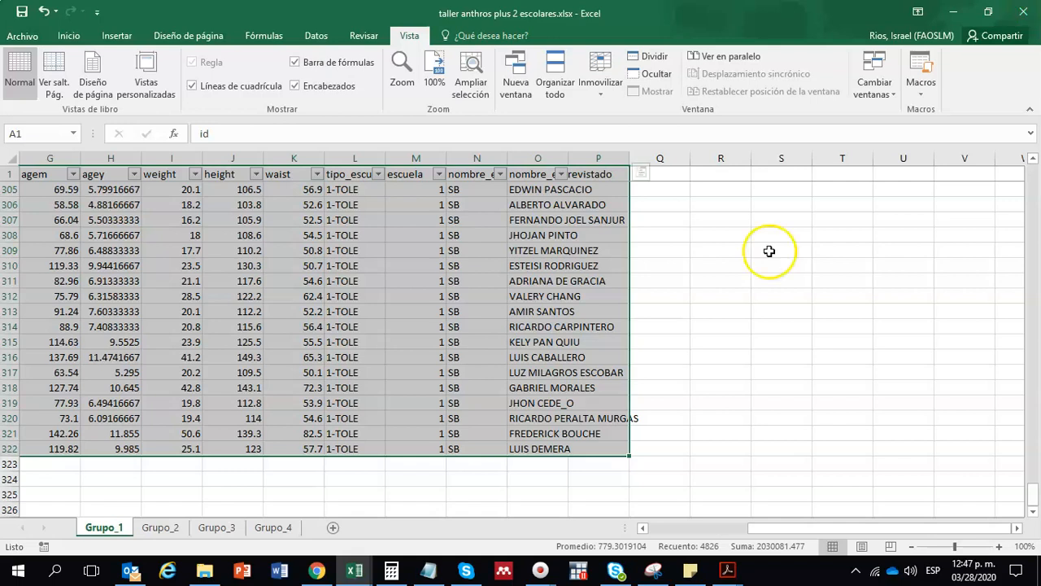
click(576, 573)
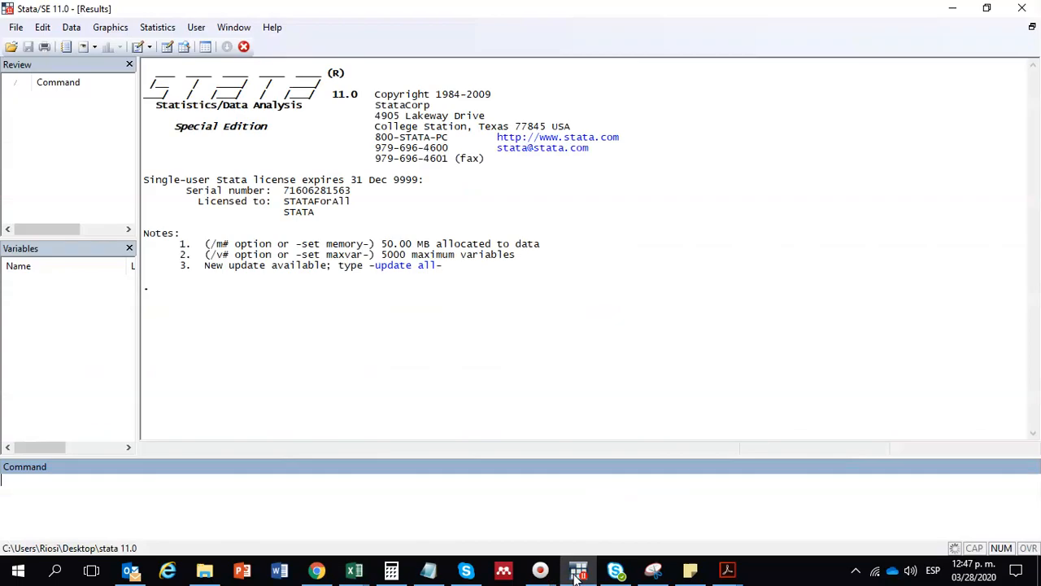
click(12, 49)
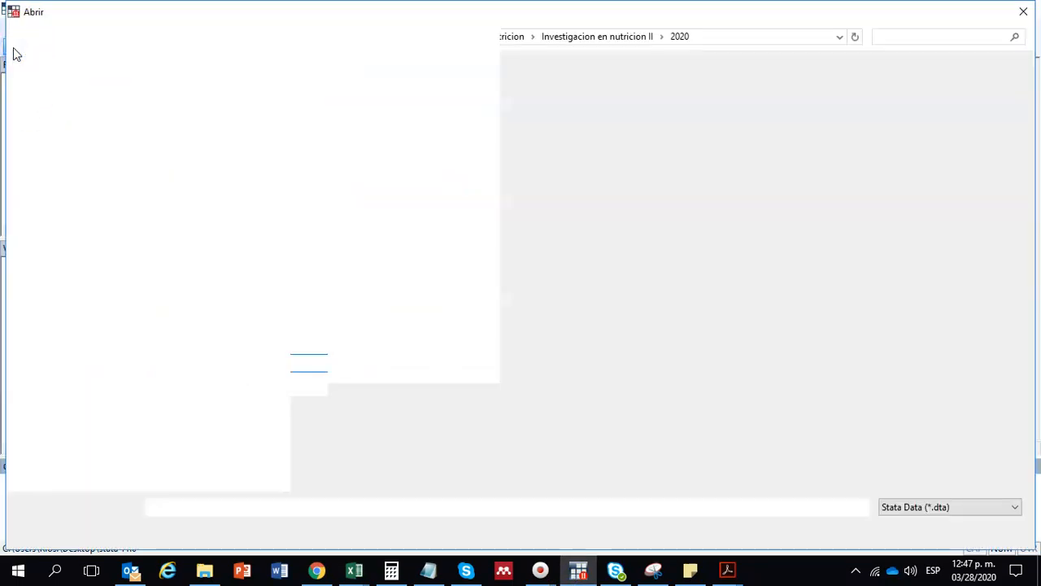
click(350, 140)
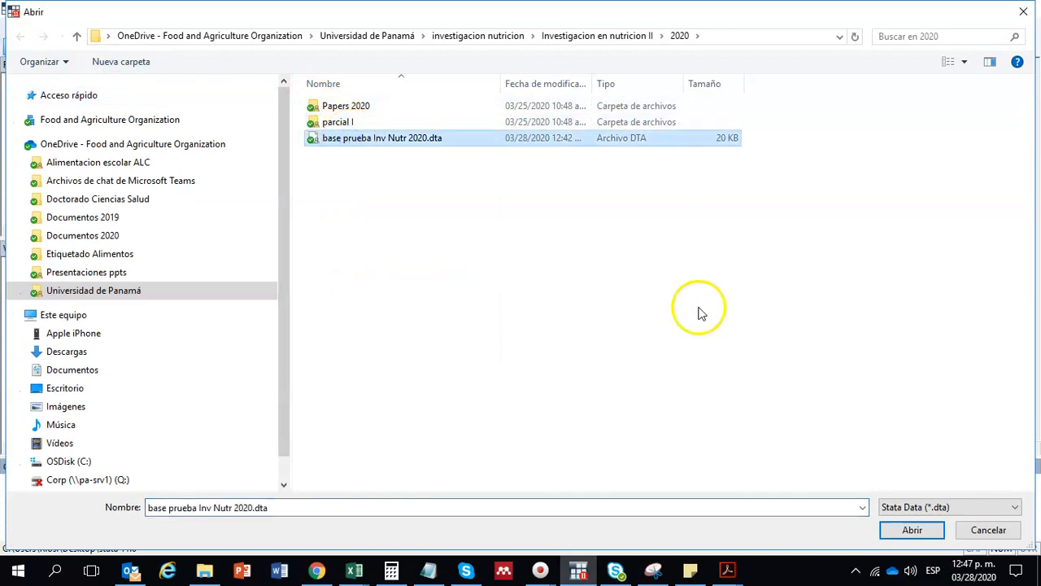
click(907, 530)
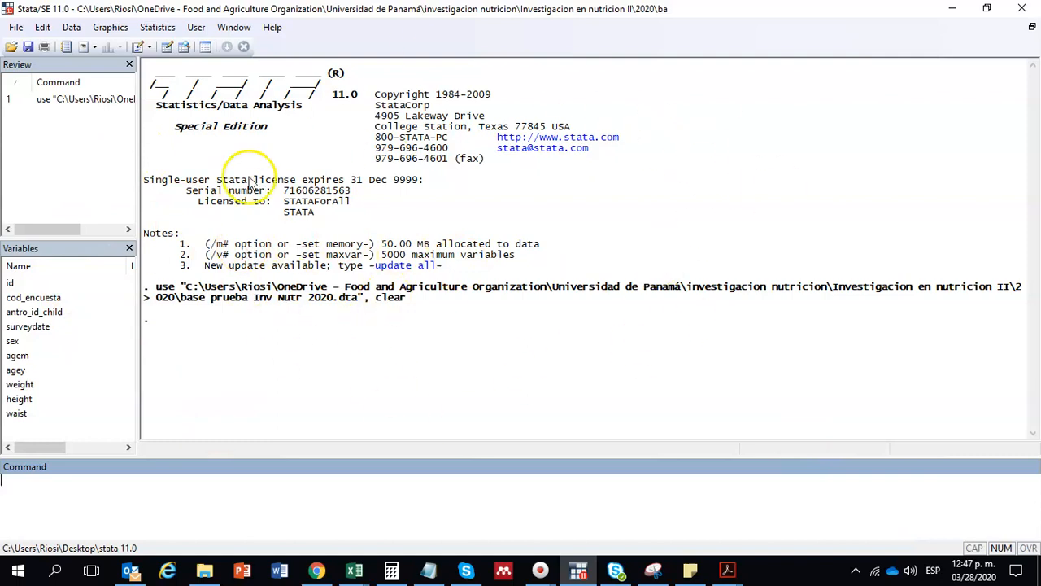
- Open the saved do file prueba 1.do in the Do-file Editor
click(139, 47)
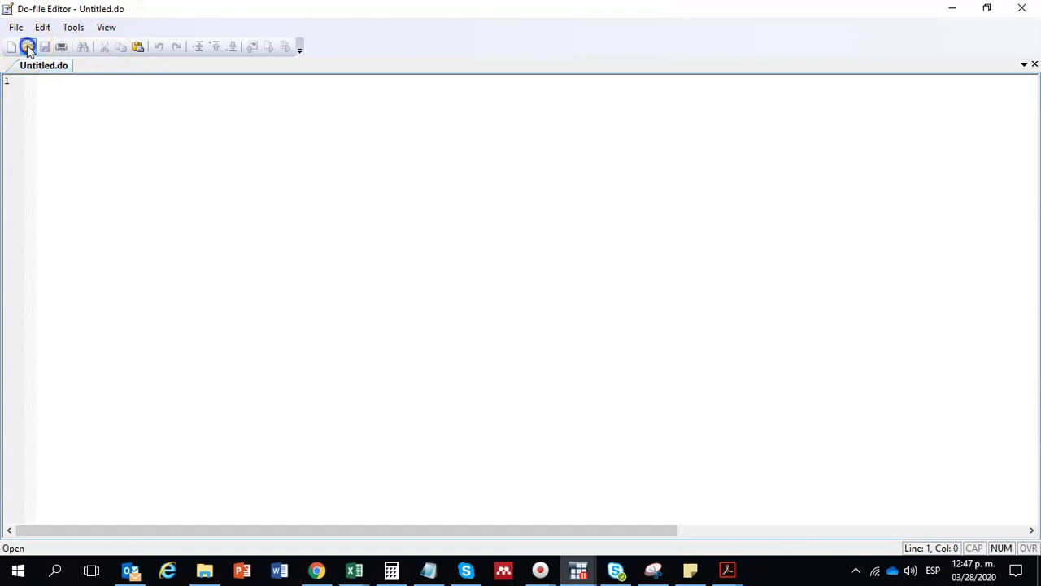
click(28, 46)
click(329, 139)
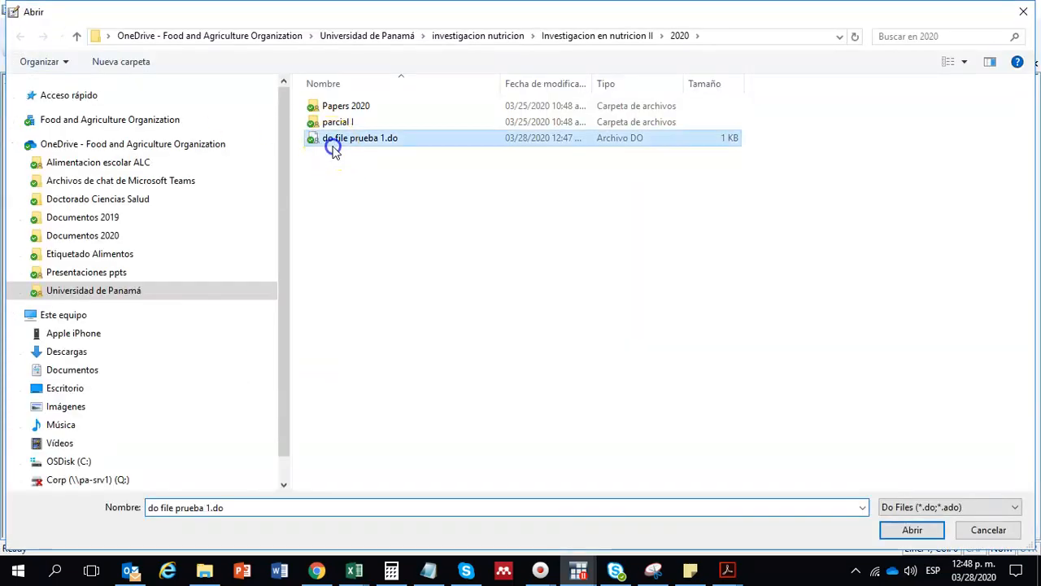
click(912, 530)
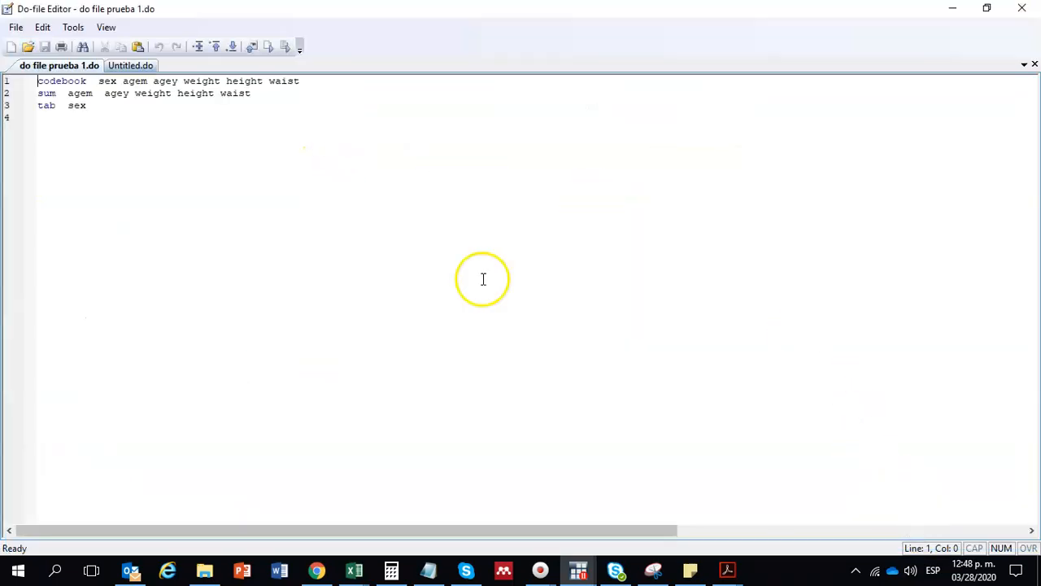
- Copy the codebook, sum and tab lines from the do-file and run them as commands in the main Stata window
click(10, 101)
drag(11, 99, 27, 78)
key(ctrl+c)
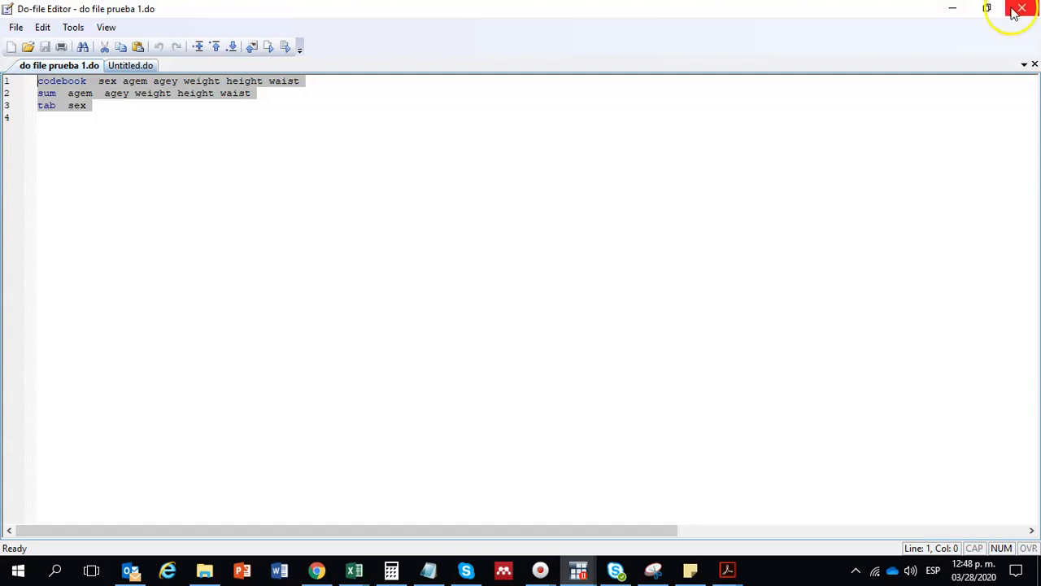
click(952, 8)
click(132, 529)
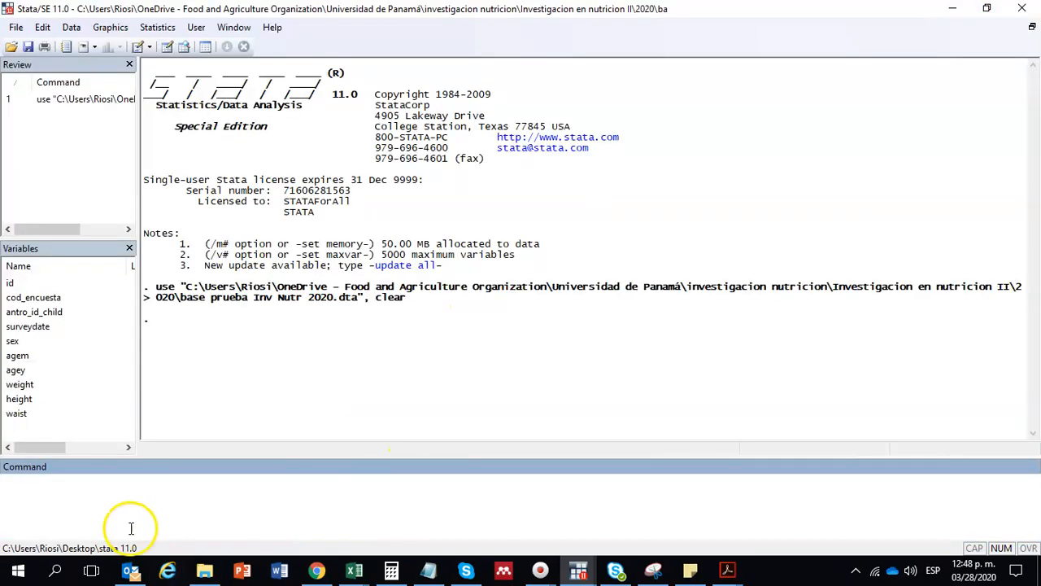
key(ctrl+v)
key(Return)
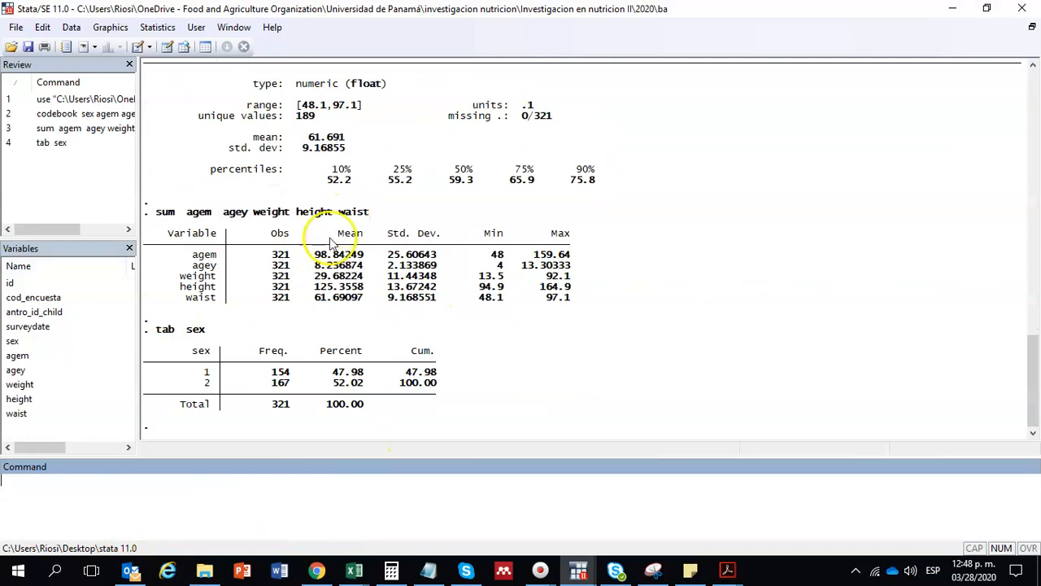
- Copy the complete output of the codebook, sum and tab commands into a new blank Word document
drag(166, 433, 143, 151)
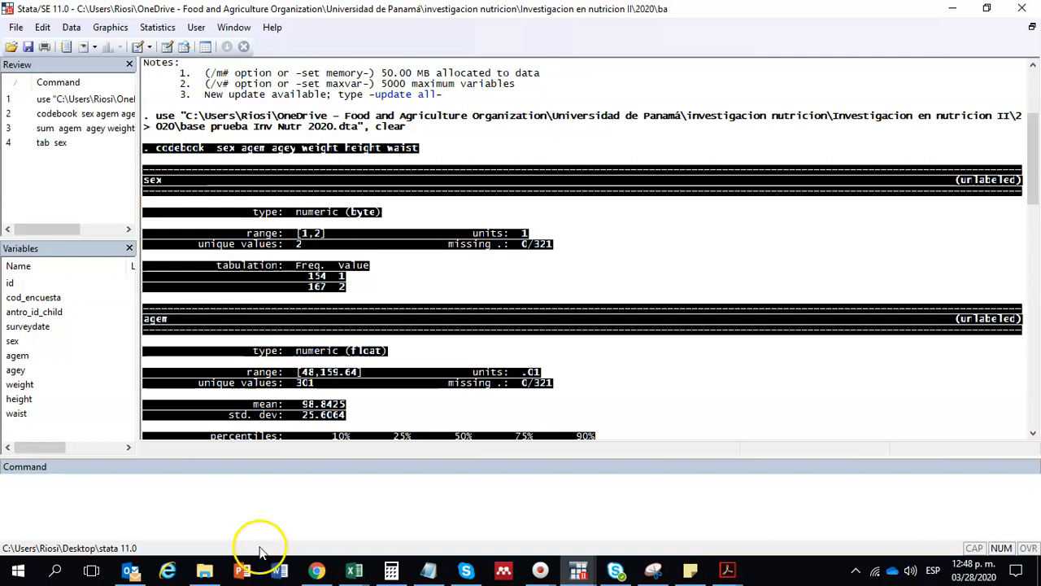
click(282, 572)
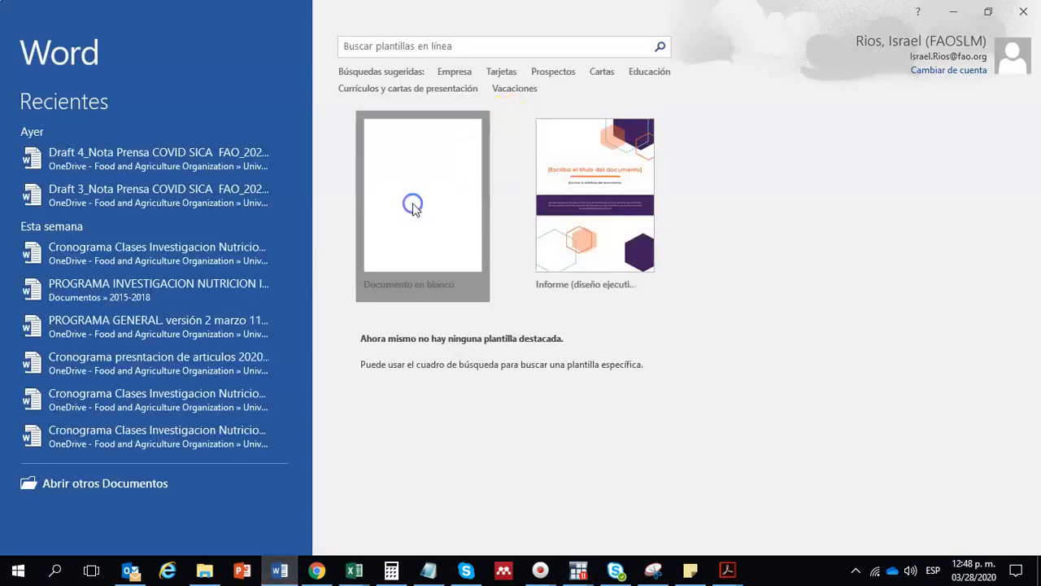
click(412, 203)
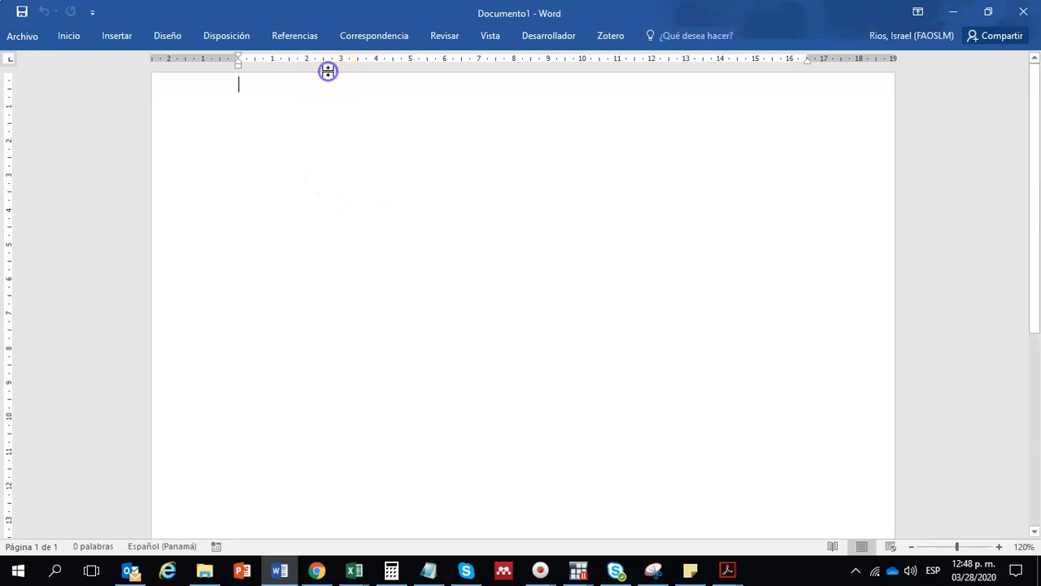
click(242, 173)
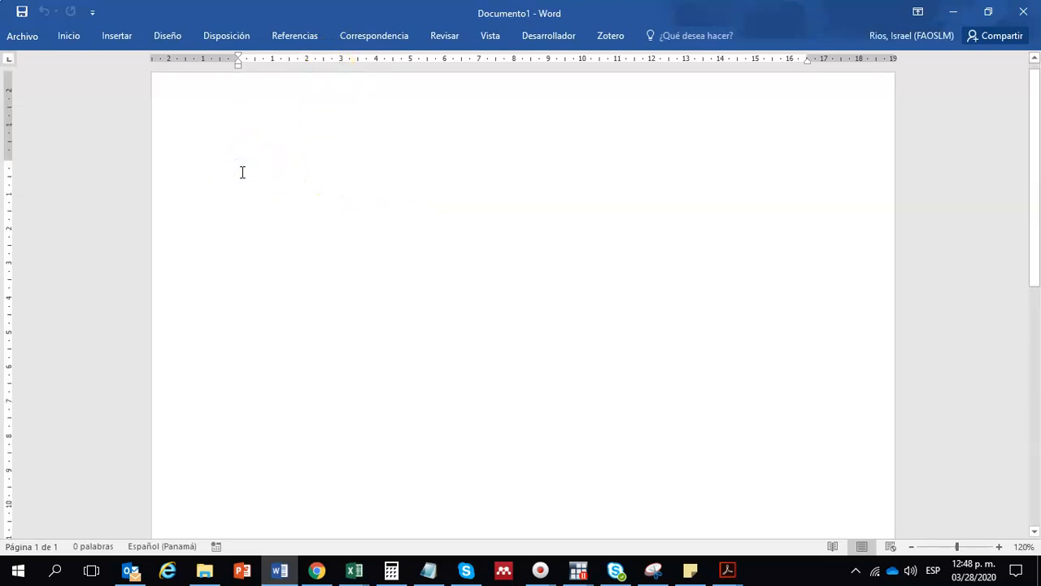
click(243, 173)
key(ctrl+v)
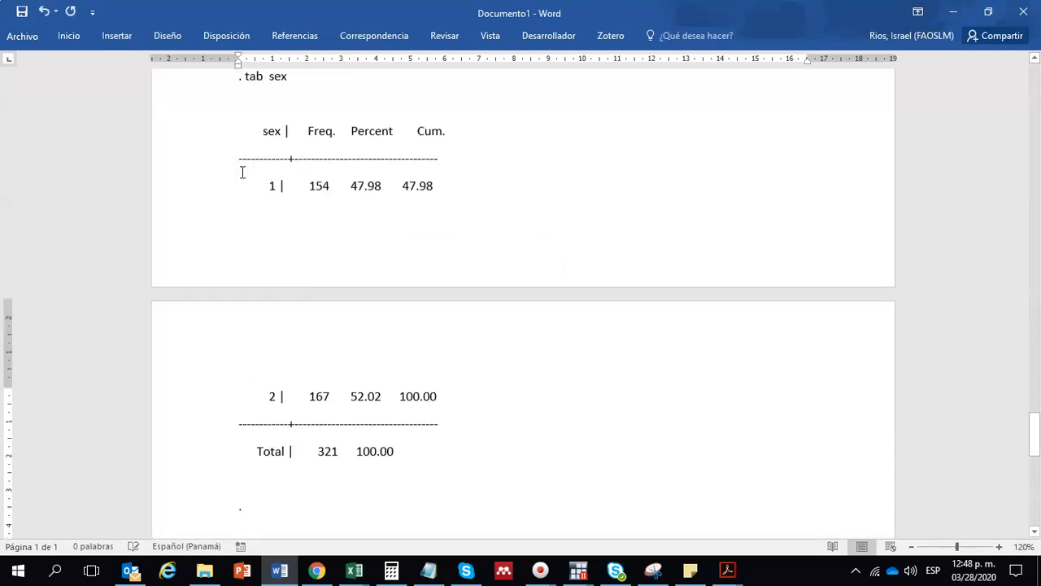
- Hide the white space between the document's pages and review the pasted sum and tab results
click(518, 300)
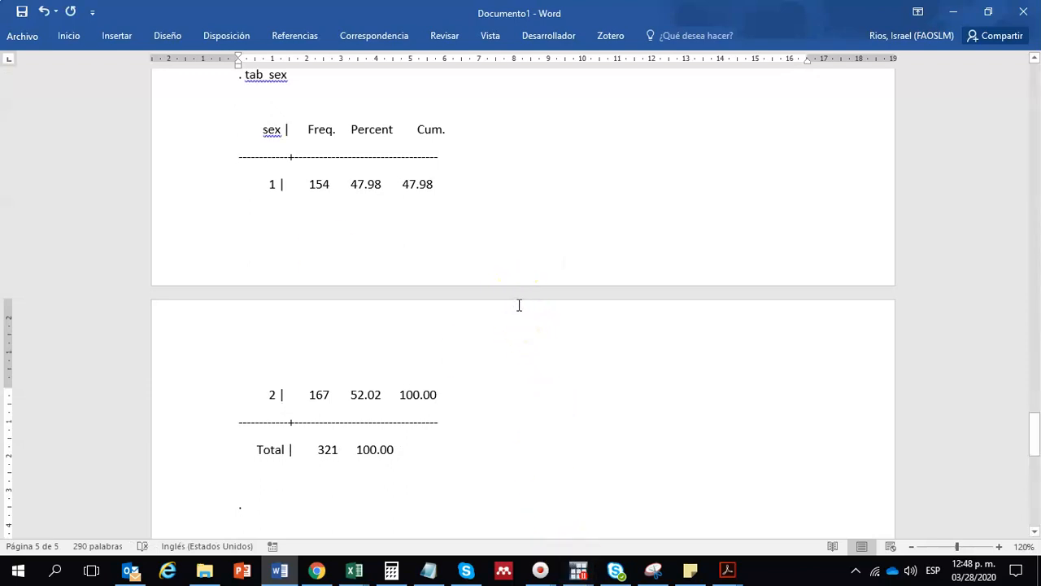
double_click(521, 289)
scroll(521, 291, up, 5)
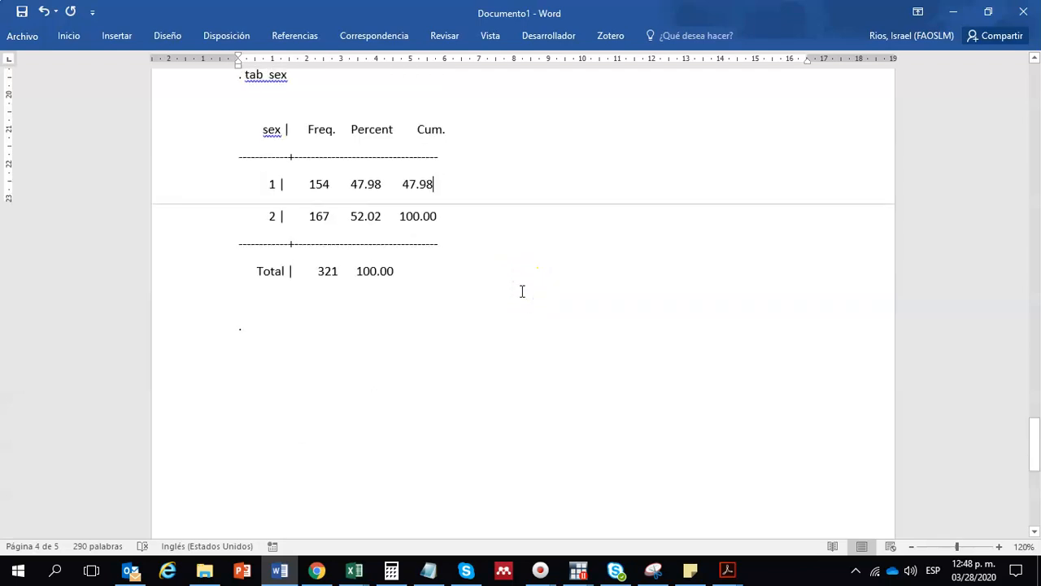
scroll(434, 228, up, 6)
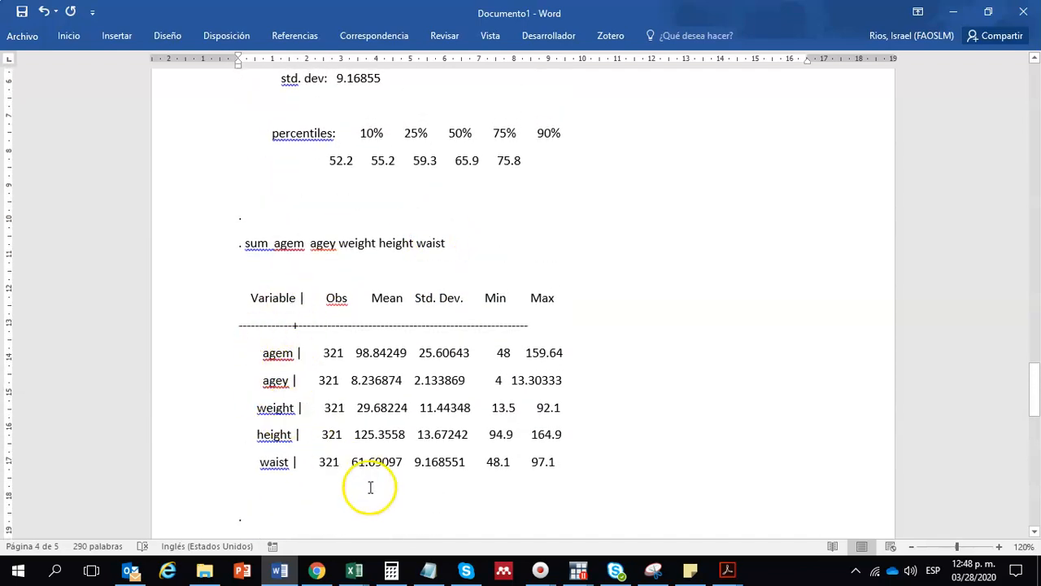
scroll(464, 476, down, 5)
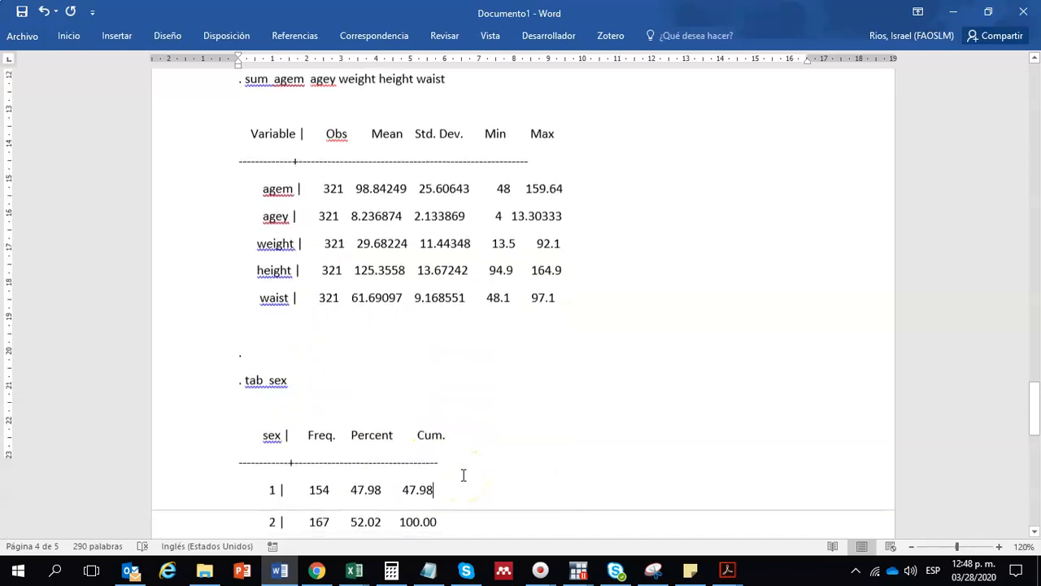
- Compare the pasted tables with the original sum and tab output in Stata's results window, and return to the Word document
mouse_move(579, 569)
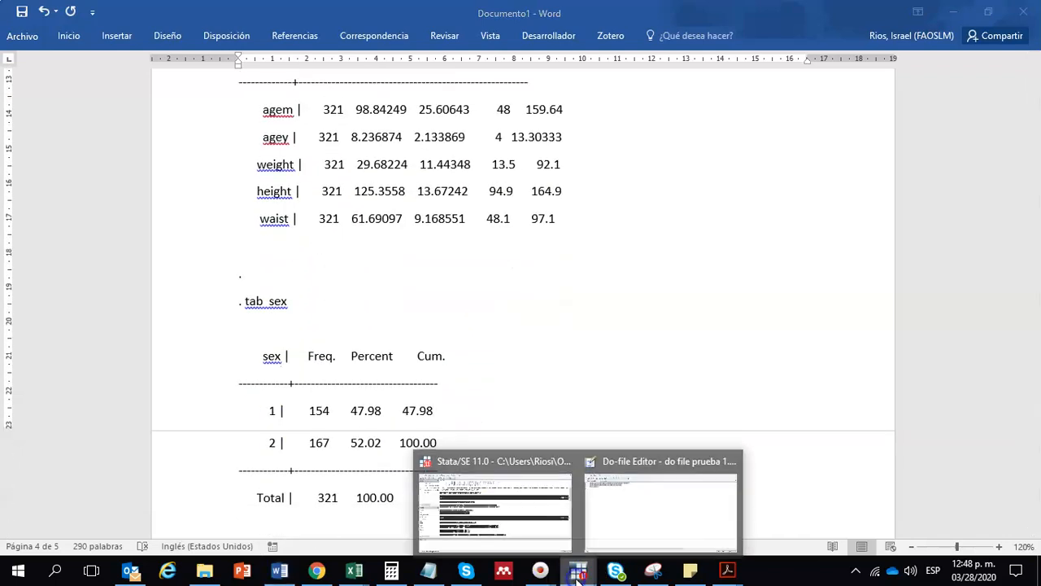
click(563, 520)
scroll(506, 374, down, 15)
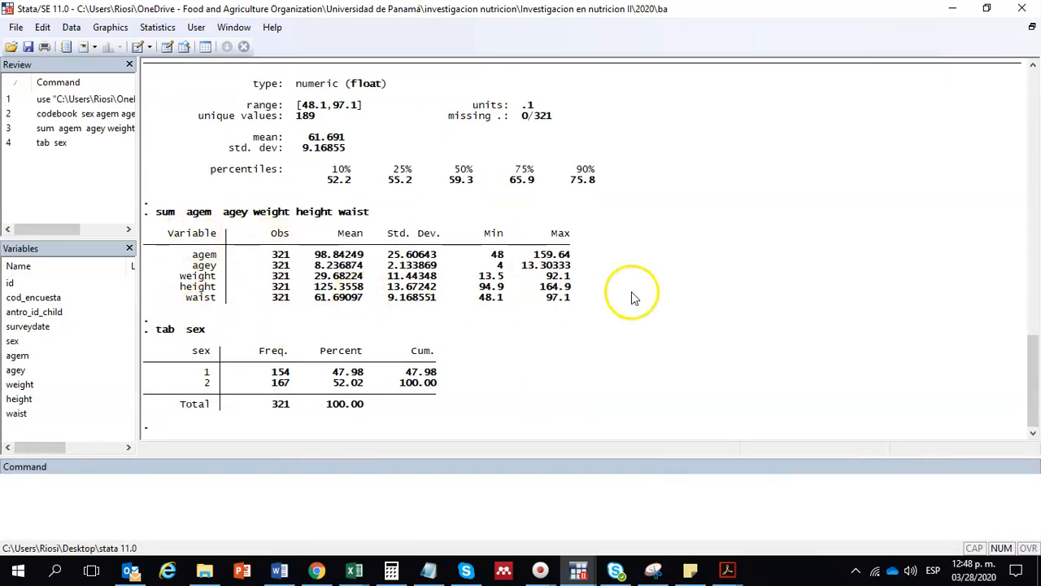
click(952, 8)
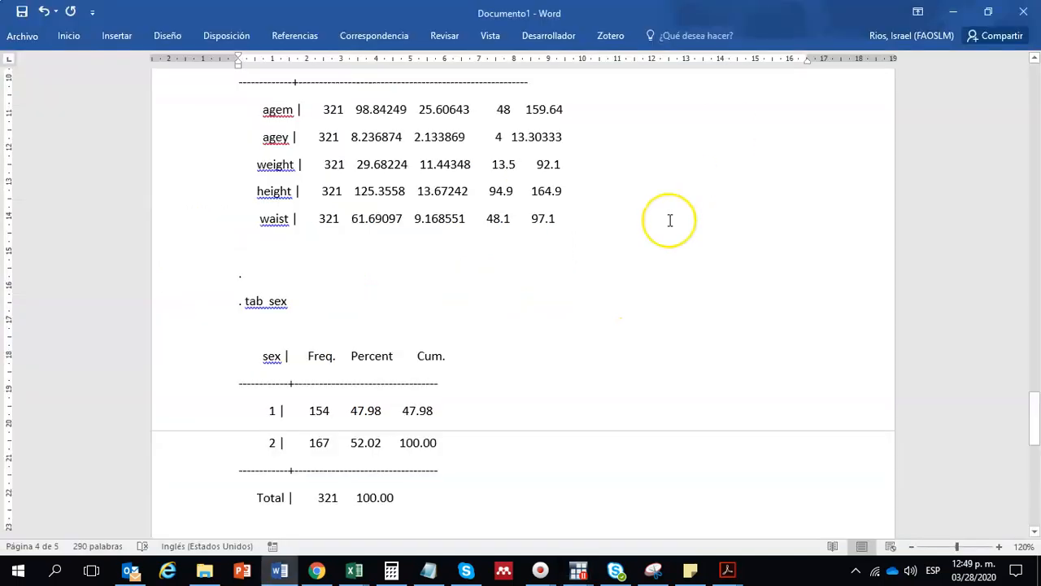
- Change the font of the whole Word document to SimSun so the Stata tables line up
scroll(670, 220, up, 15)
scroll(670, 221, up, 1)
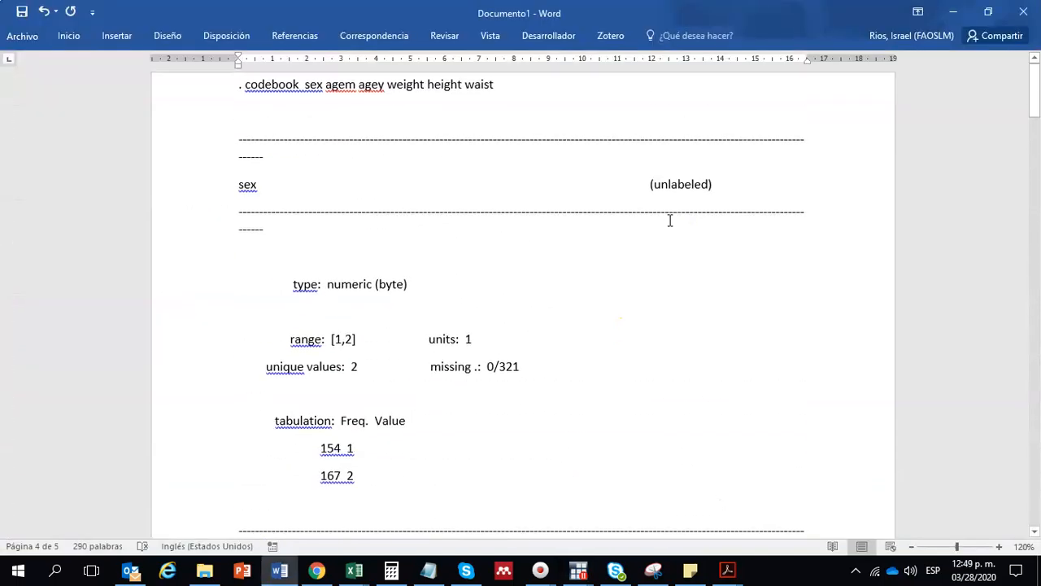
click(74, 37)
click(362, 274)
key(ctrl+e)
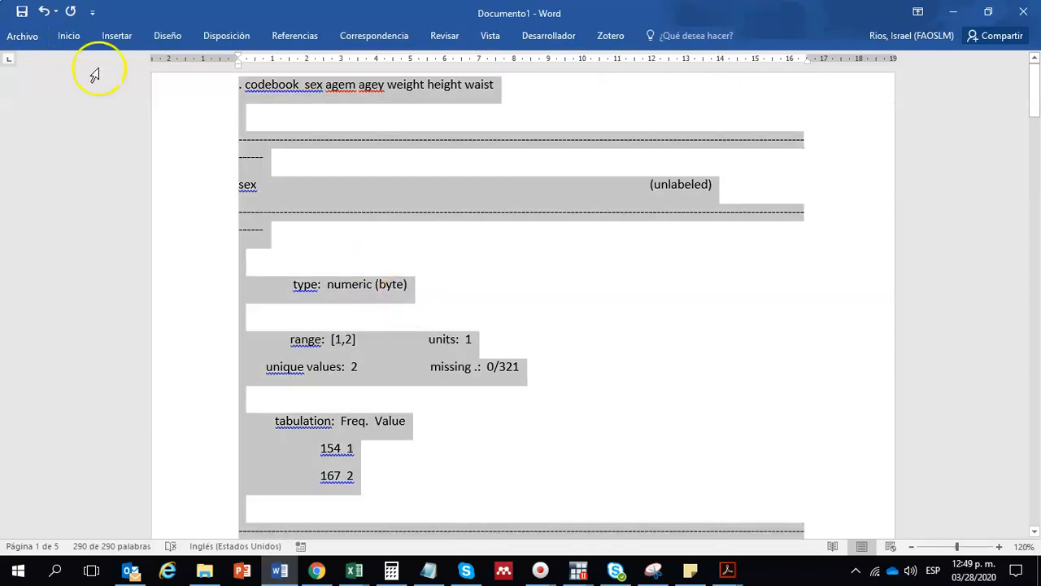
click(64, 33)
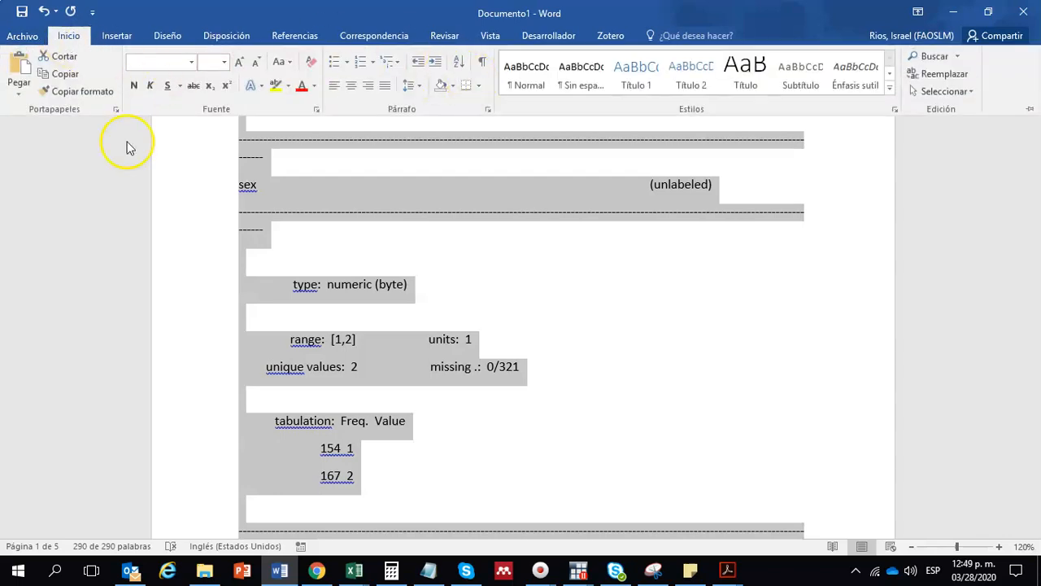
click(154, 60)
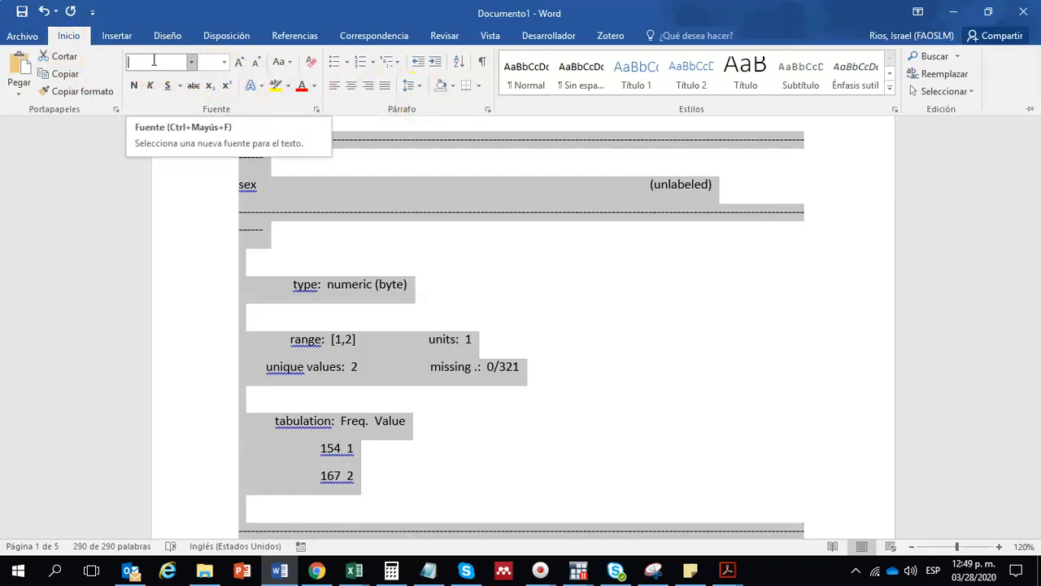
click(154, 60)
text(SimSun)
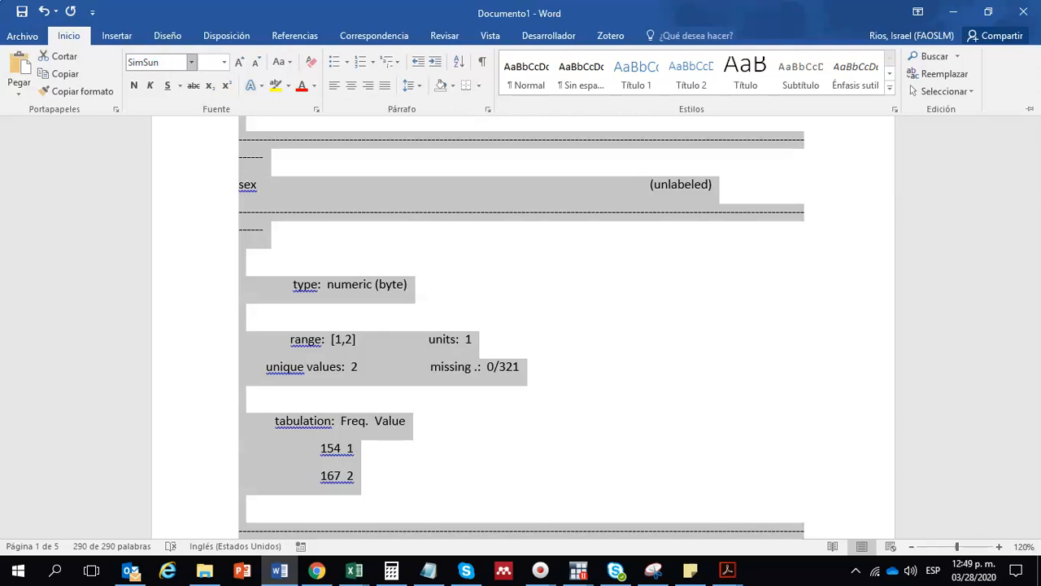
key(Return)
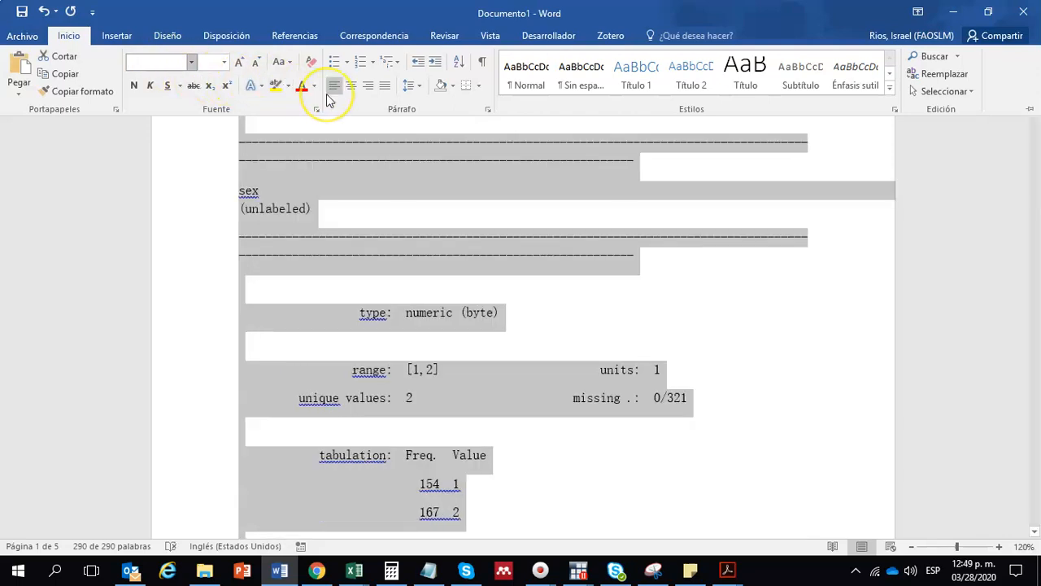
- Set all the text to single line spacing with 0 pt before and after and no space between paragraphs of the same style
click(408, 88)
click(432, 105)
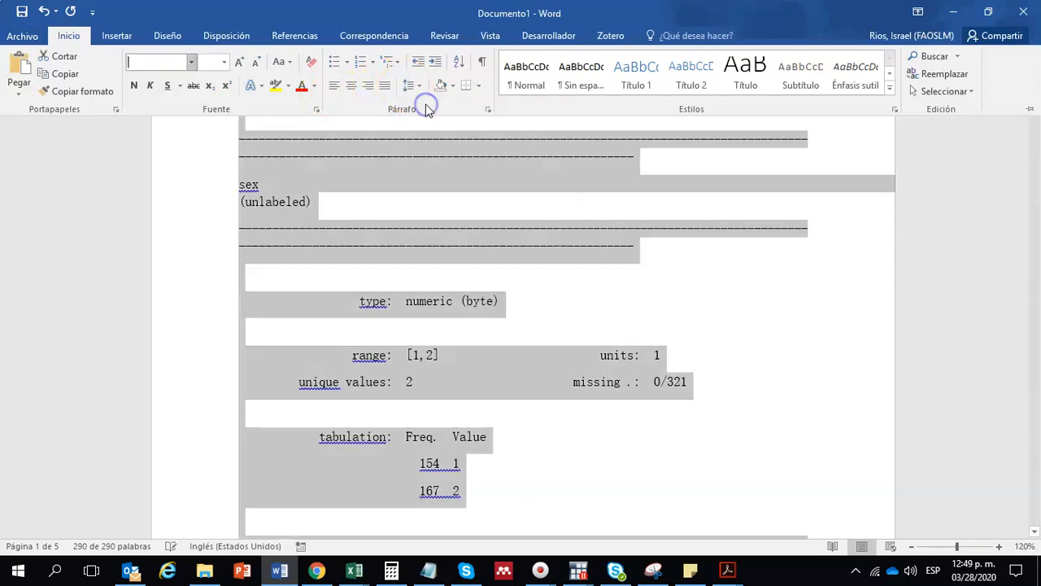
click(415, 86)
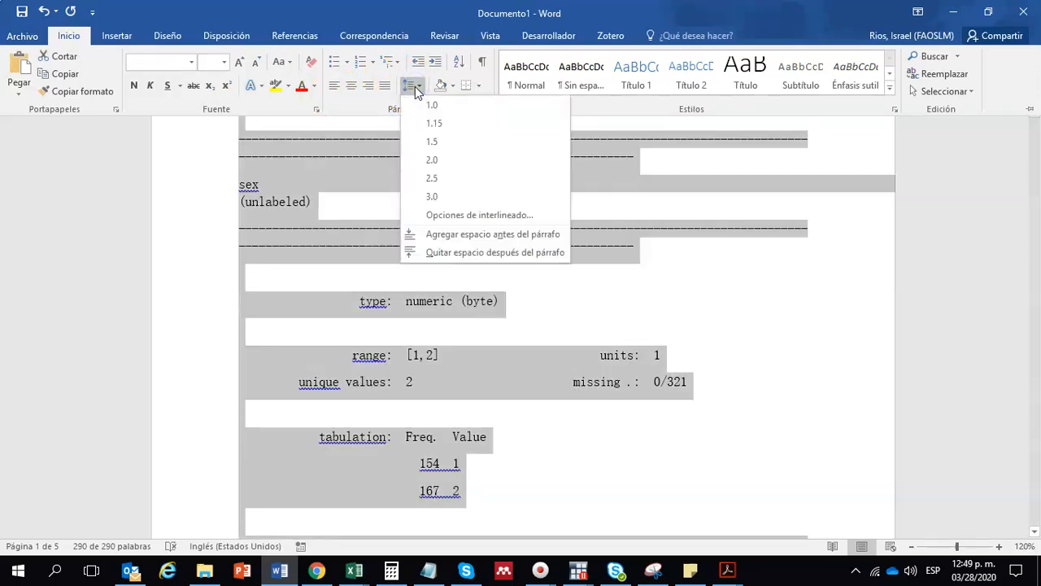
click(465, 215)
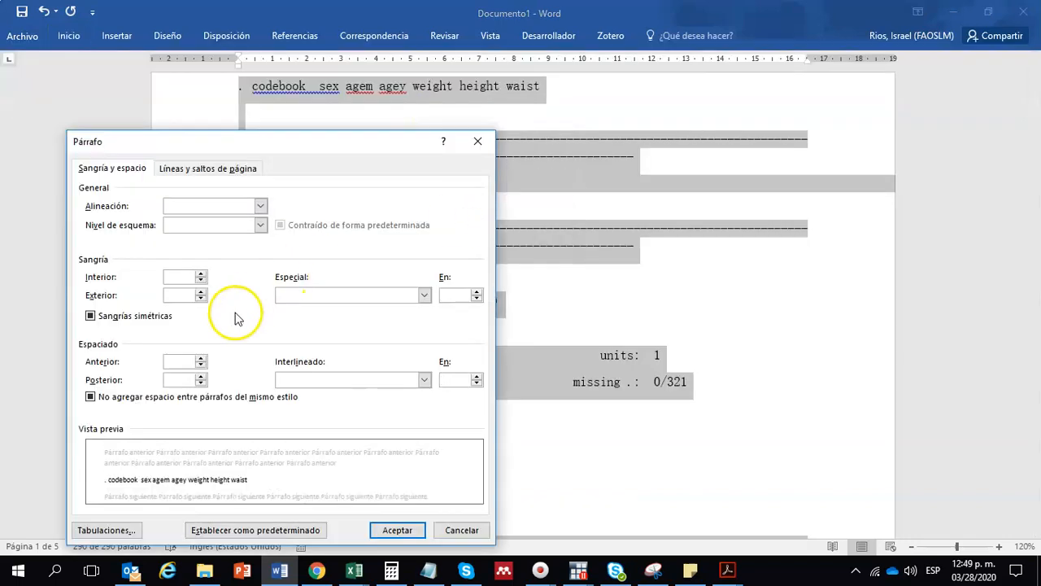
click(200, 383)
click(200, 359)
click(158, 397)
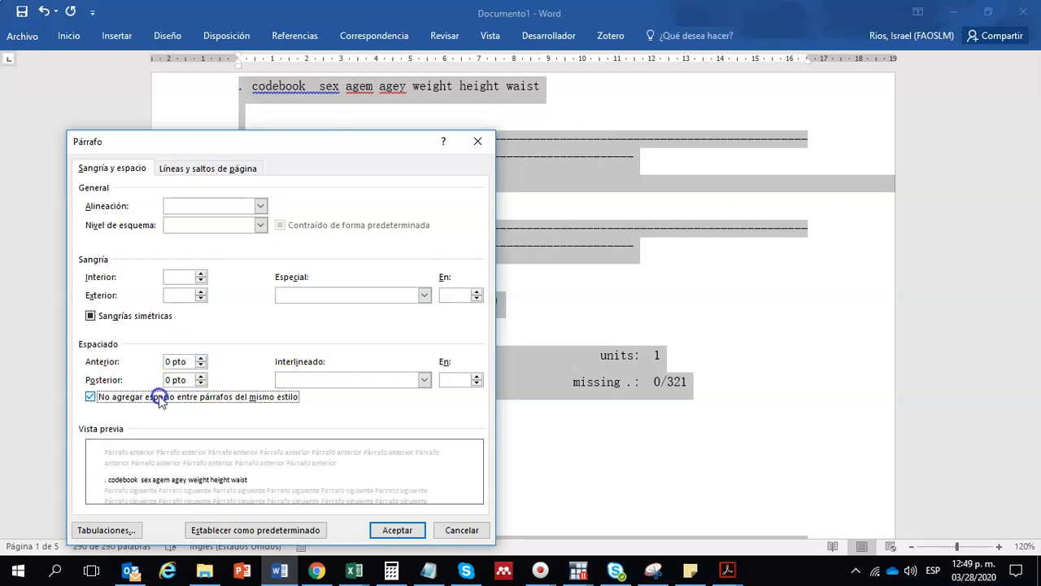
click(344, 379)
click(317, 393)
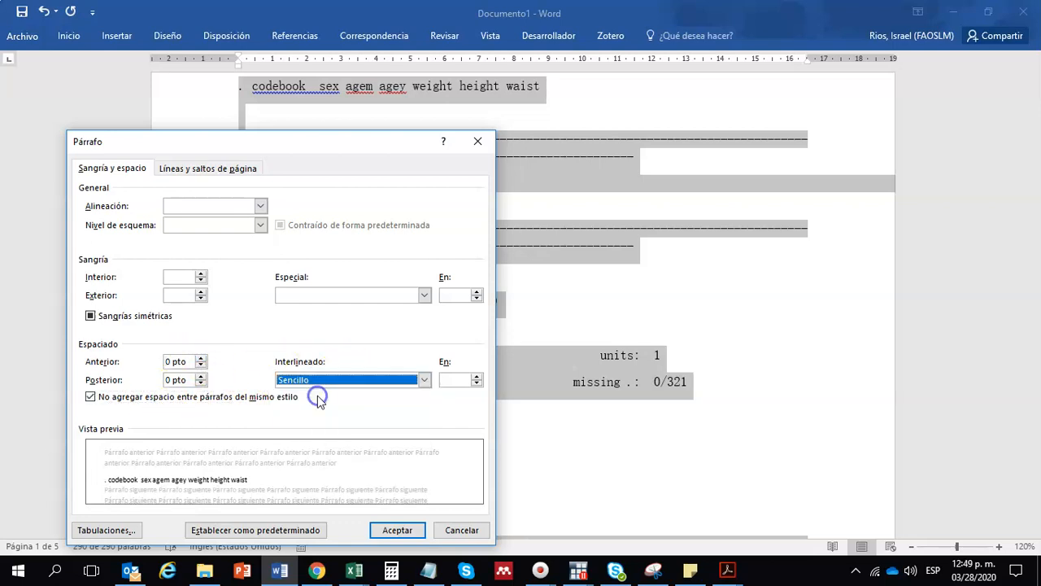
click(397, 530)
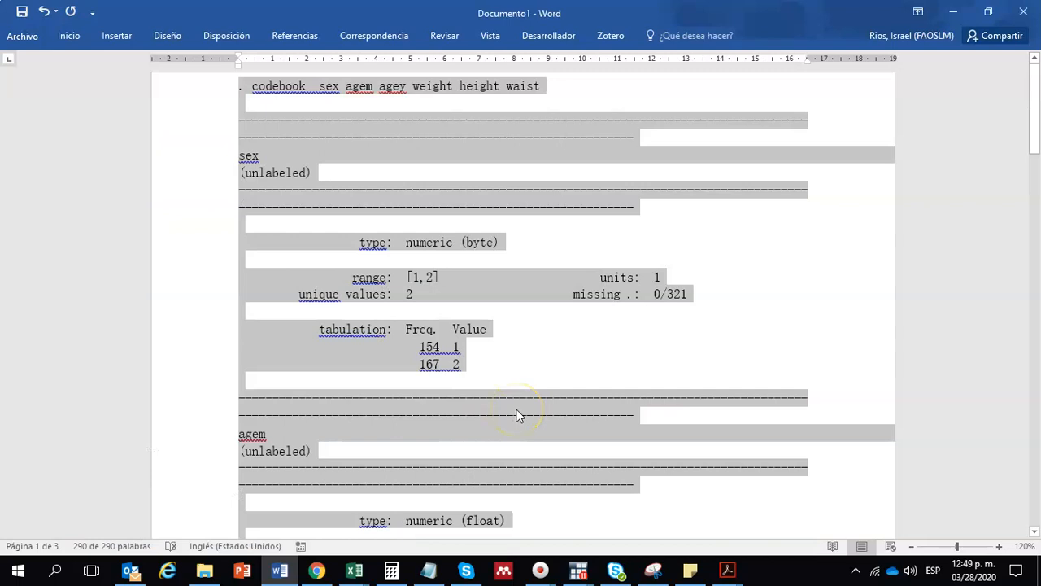
click(532, 353)
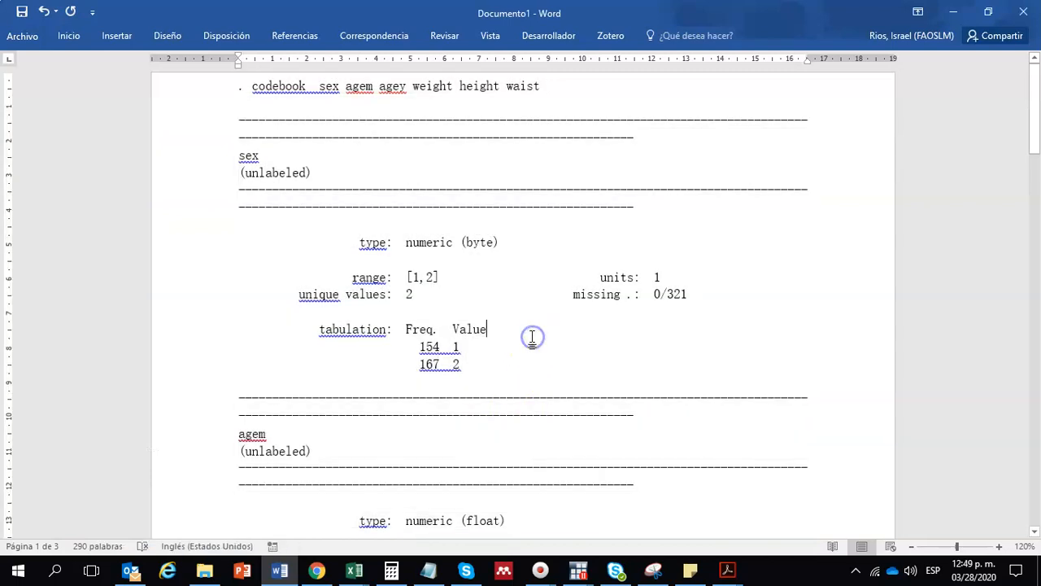
- Save the document in the 2020 folder as a Word file named "ejemplo archivo word salidas stata"
scroll(534, 337, down, 9)
scroll(534, 337, down, 15)
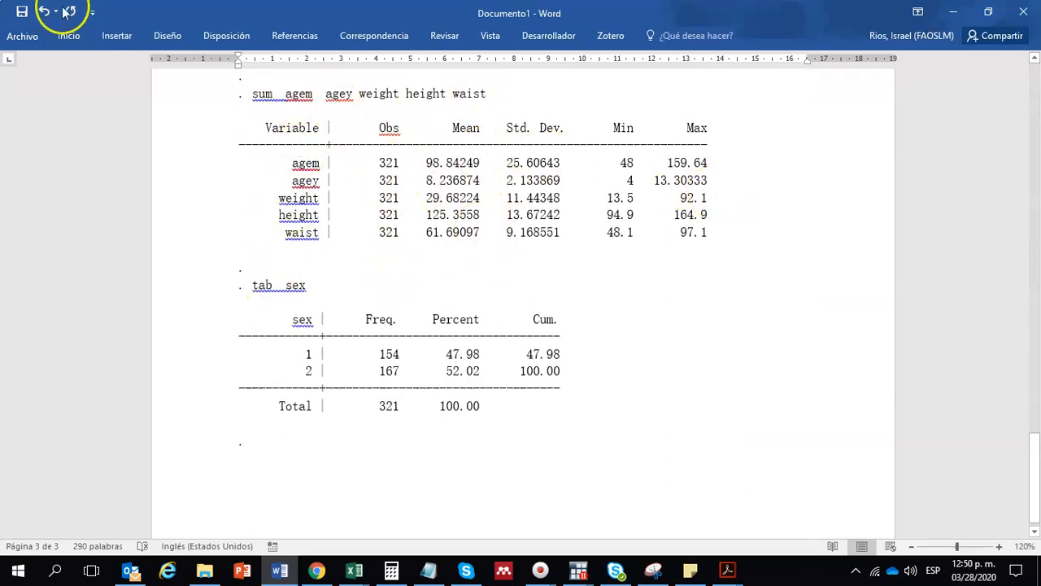
click(23, 12)
click(380, 147)
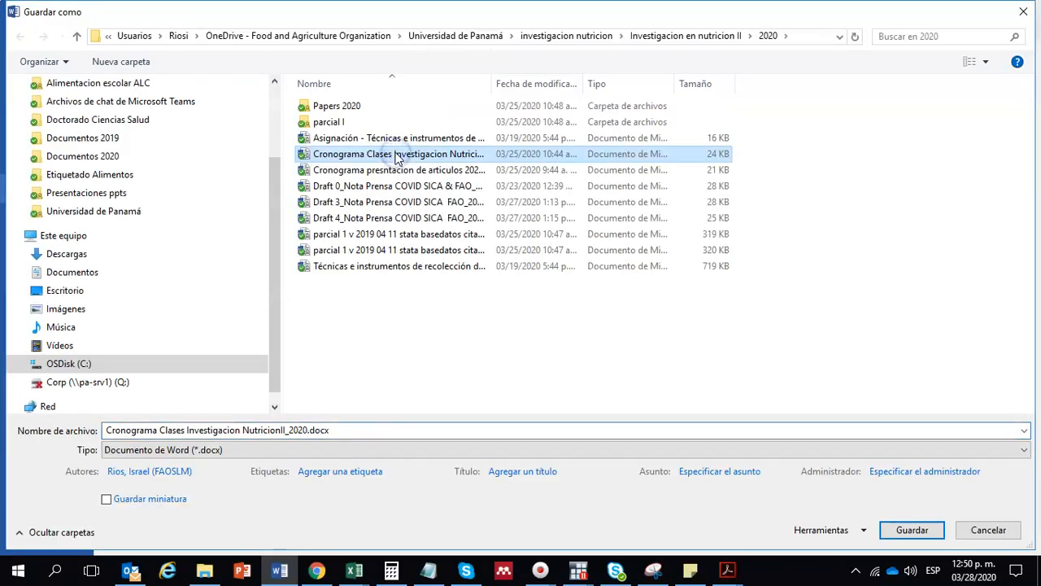
click(311, 434)
key(ctrl+a)
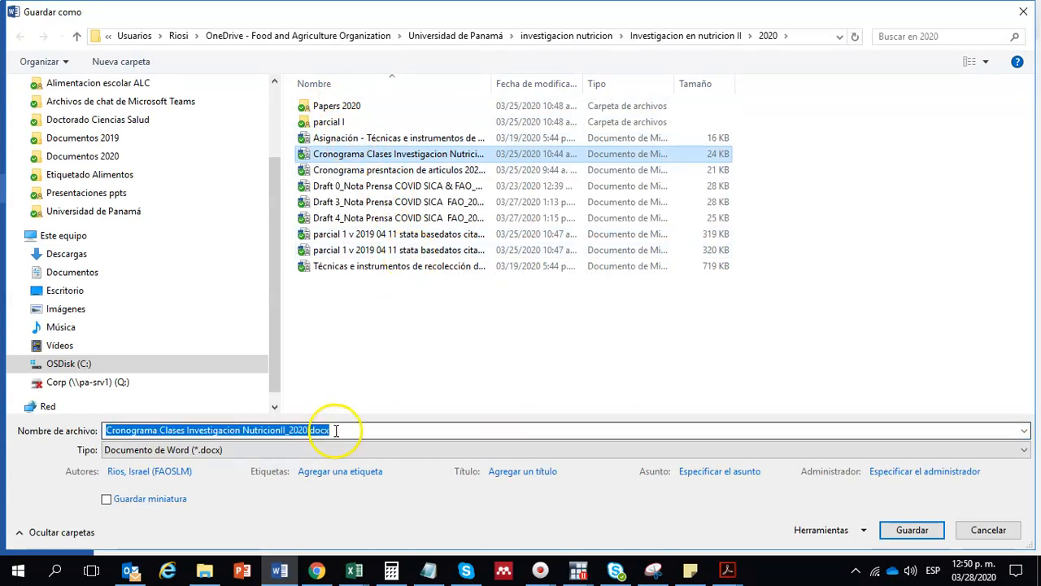
text(ejemplo archivo word cons alidas)
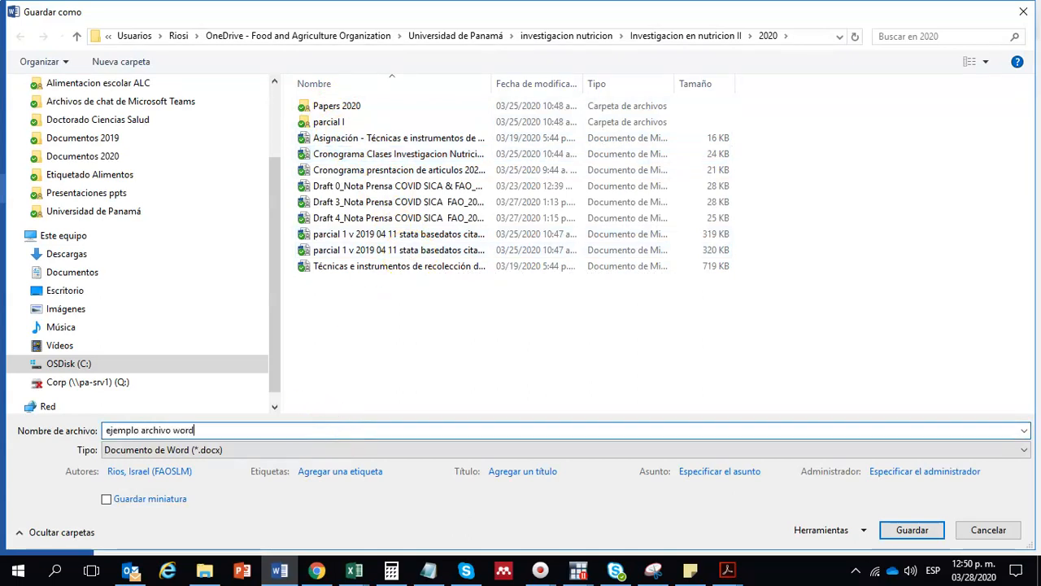
key(BackSpace)
key(BackSpace)
key(BackSpace)
text(salidas stata)
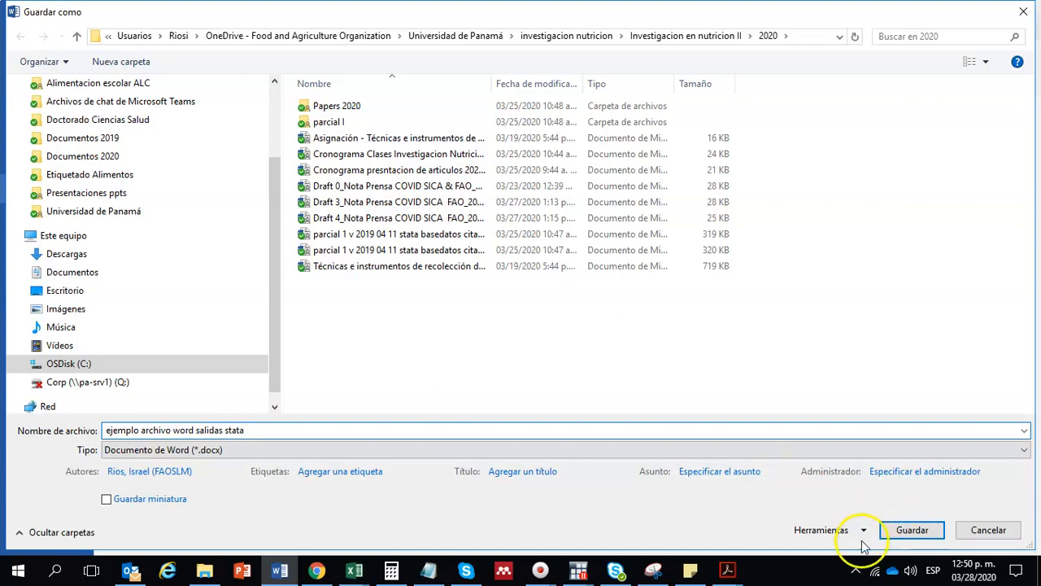
click(912, 529)
click(911, 529)
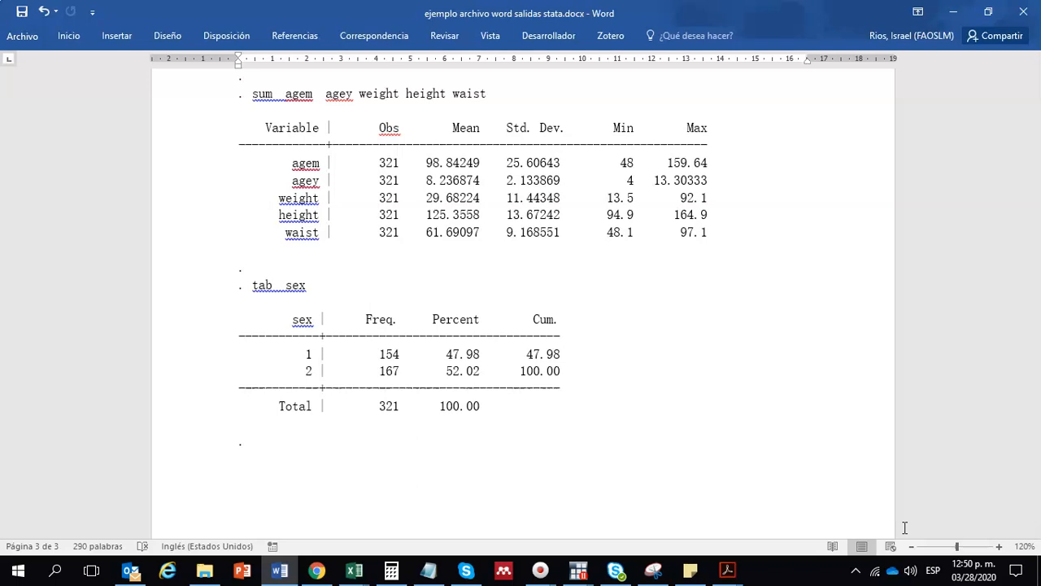
- Look over the formatted codebook results back to the start of the document and switch to the main Stata window
scroll(886, 353, up, 10)
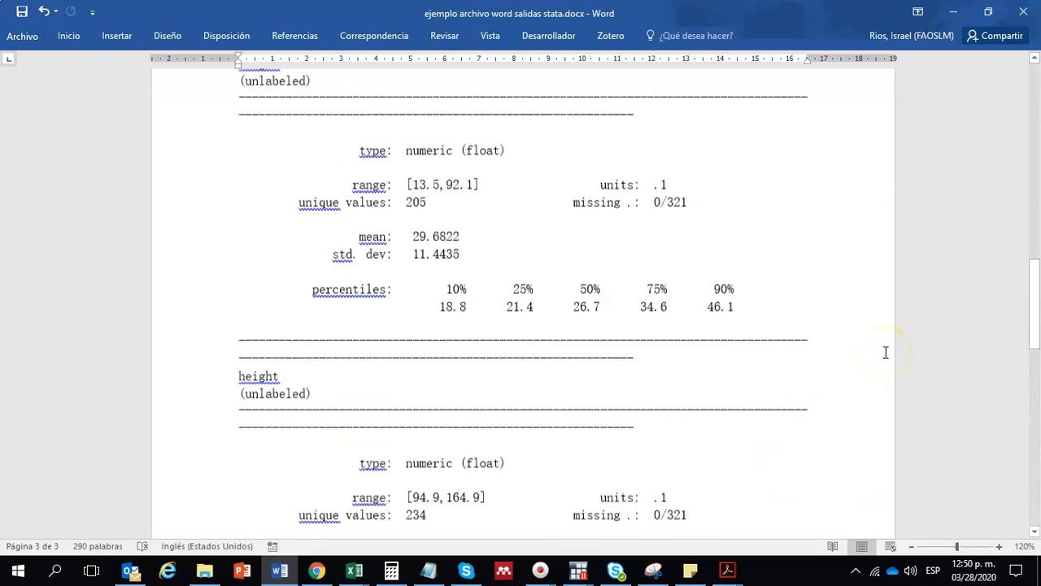
scroll(884, 354, up, 15)
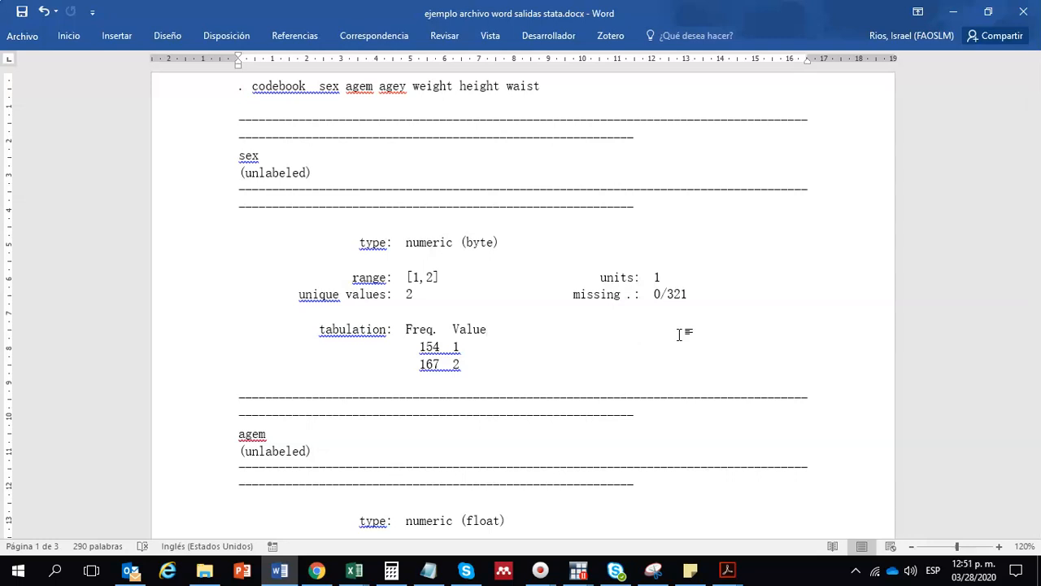
click(578, 570)
click(515, 529)
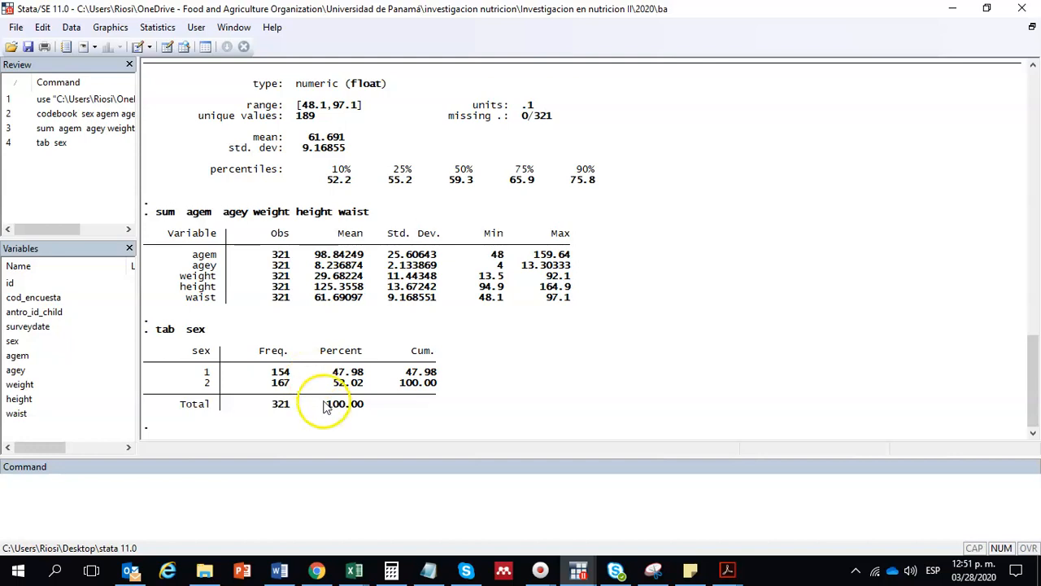
mouse_move(526, 552)
click(501, 513)
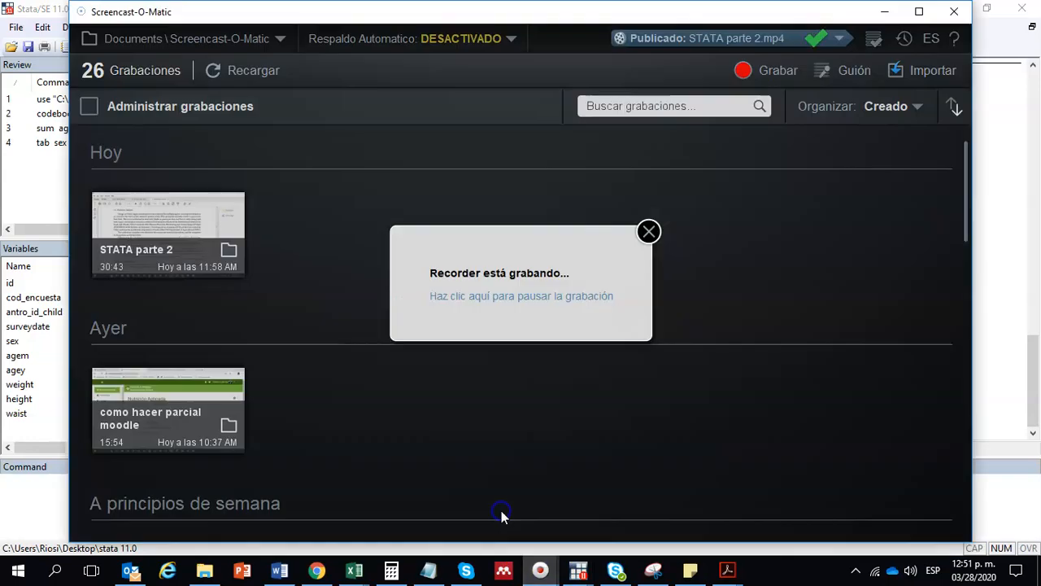